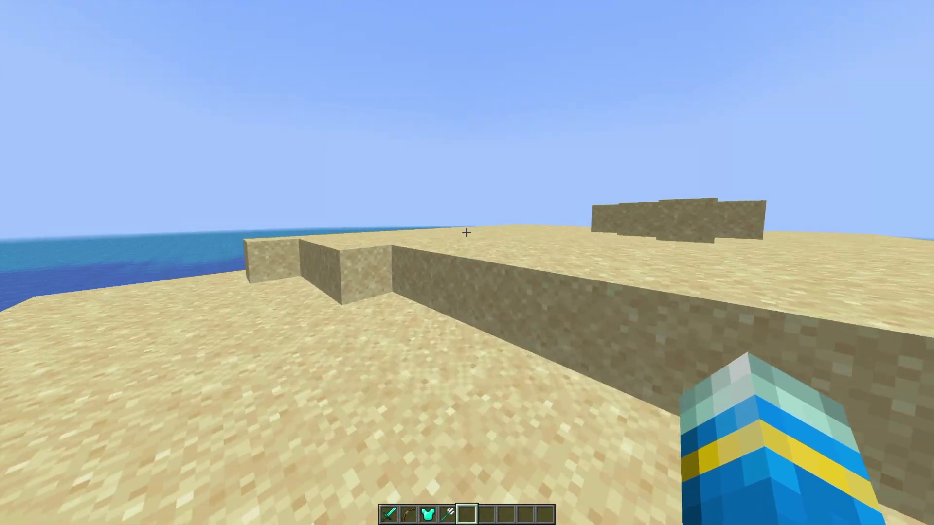
key(w)
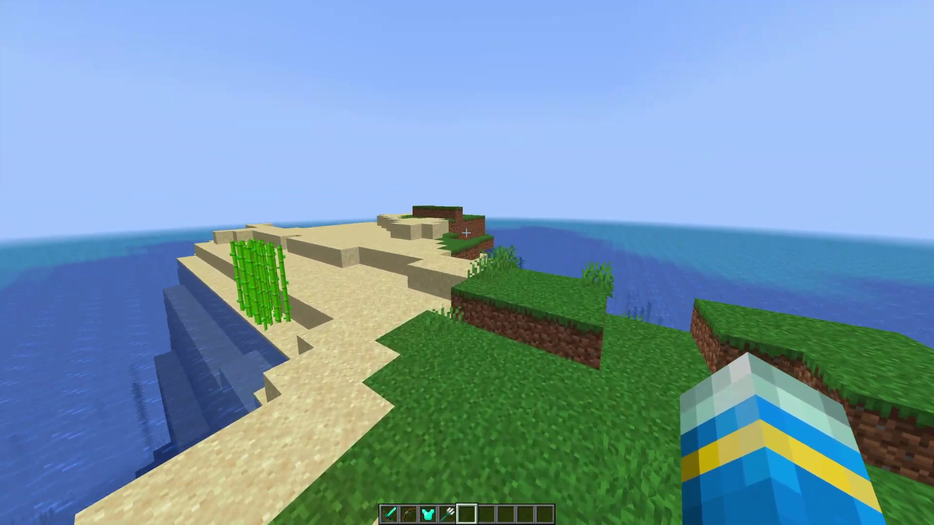
key(w)
key(w)
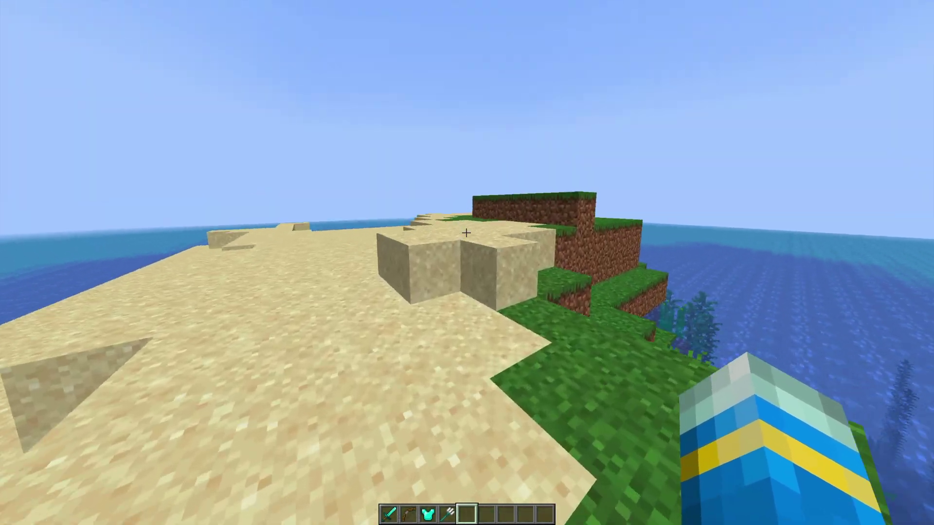
key(w)
key(w)
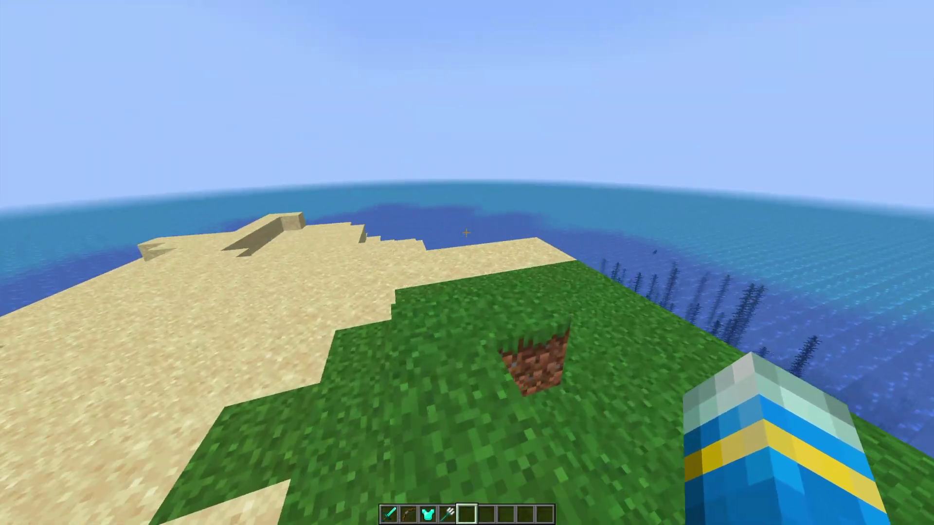
key(w)
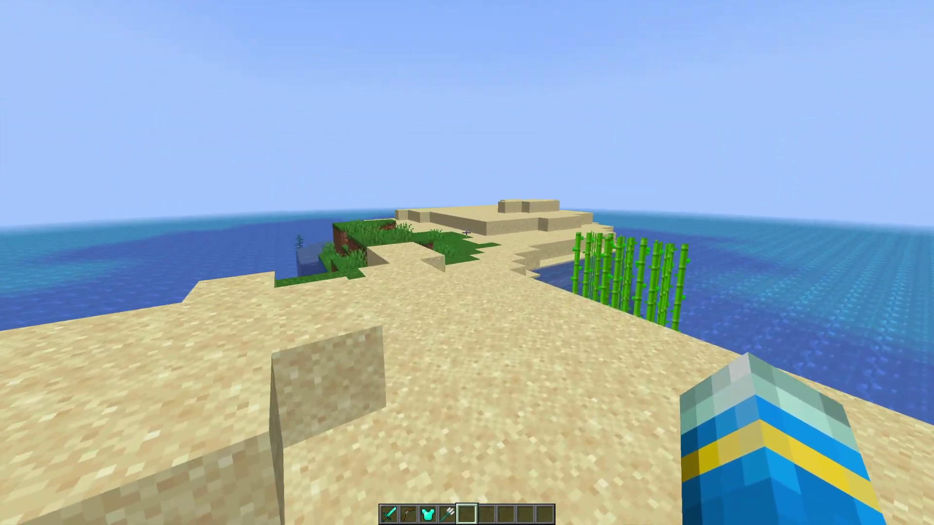
key(w)
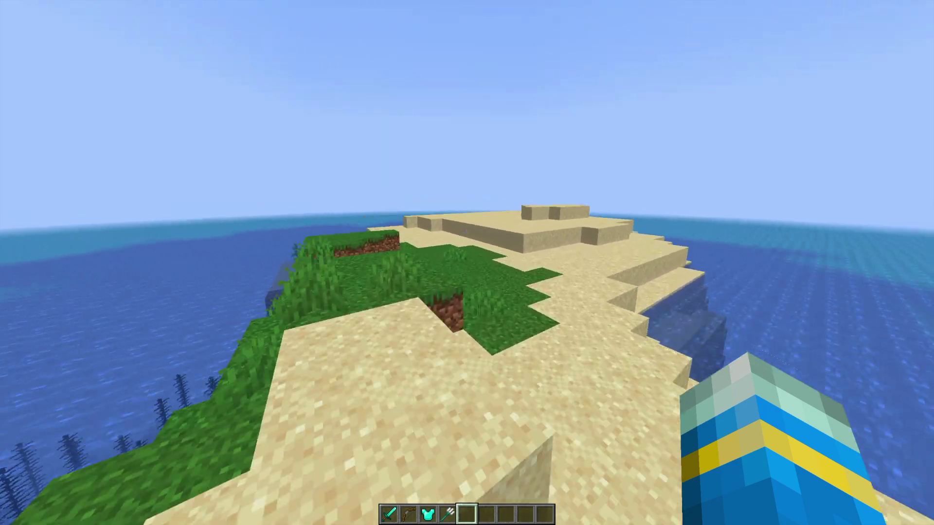
key(w)
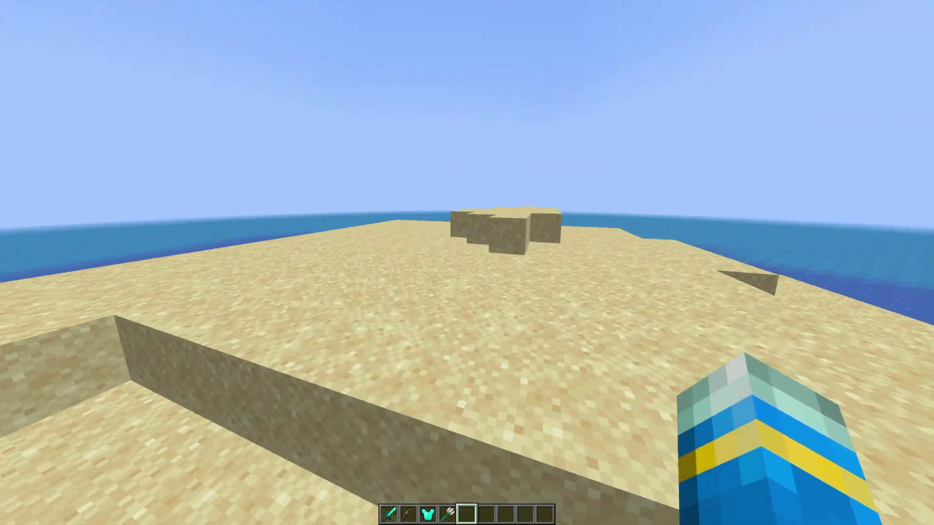
key(w)
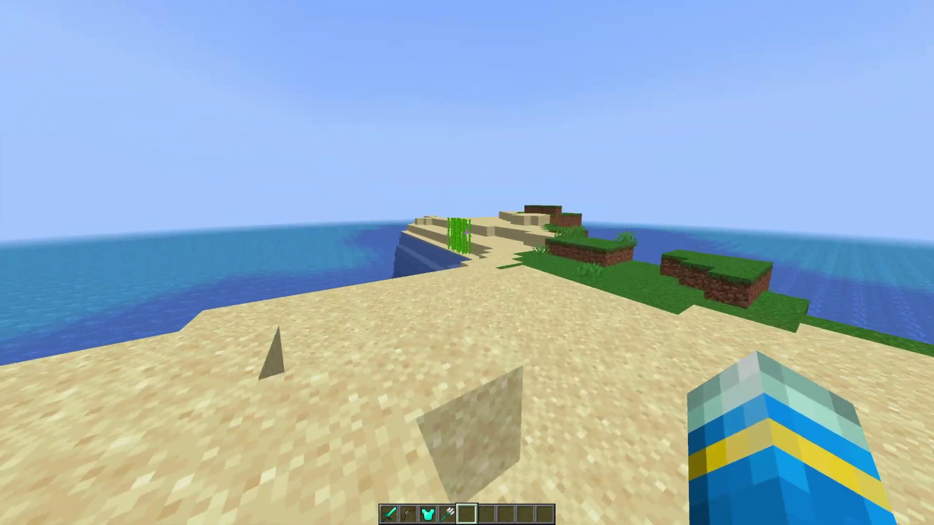
key(w)
scroll(466, 233, up, 4)
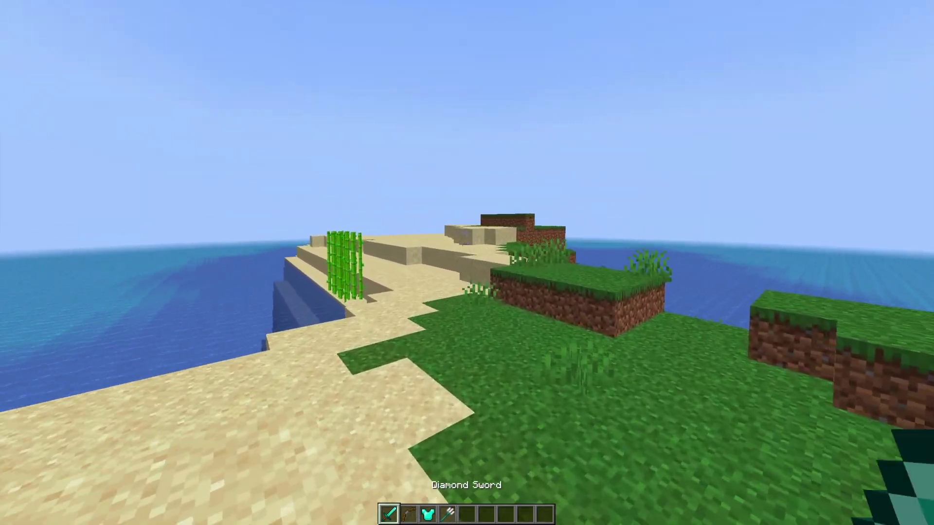
scroll(466, 233, down, 4)
key(w)
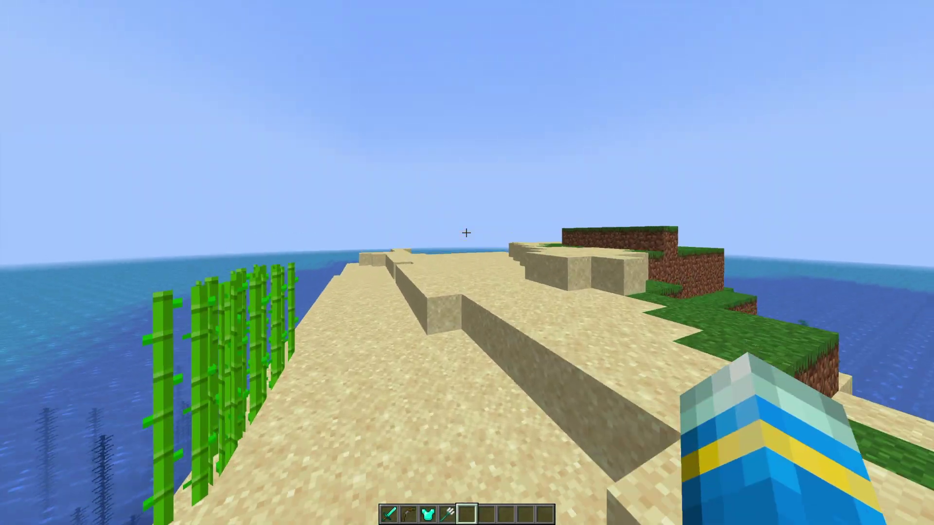
Hold the diamond sword and list the plugins installed on the server
scroll(467, 233, up, 4)
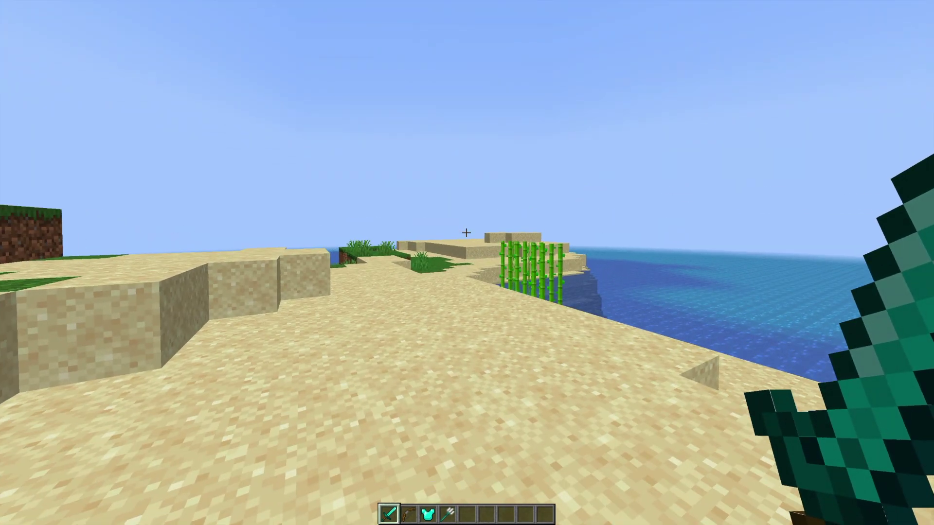
key(t)
key(Escape)
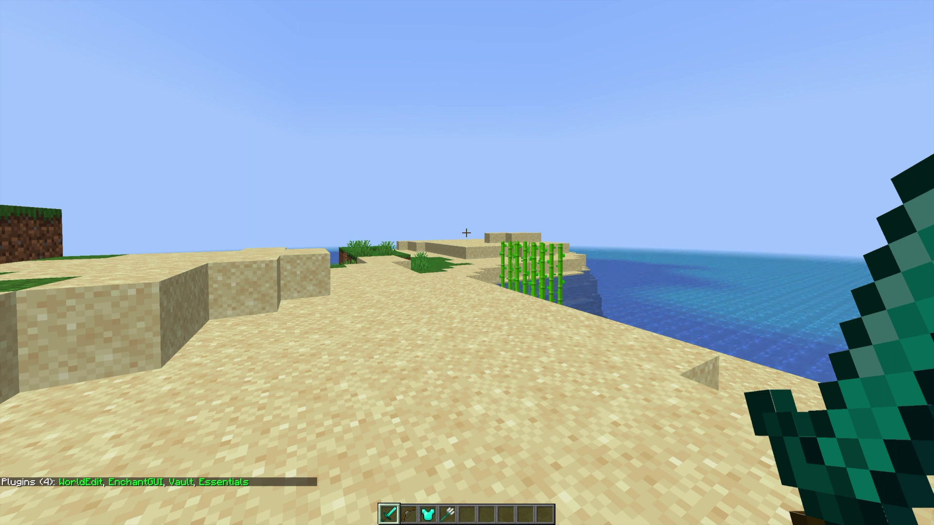
scroll(467, 233, down, 1)
scroll(466, 233, up, 1)
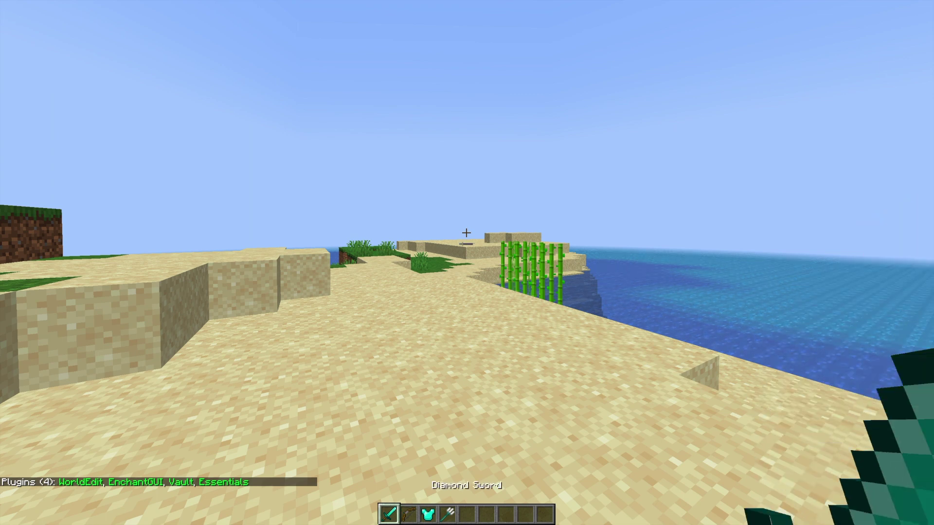
Open the enchantment shop with /eshop:enchantgui and try to apply Power level 4 to the diamond sword
key(slash)
text(eshop:)
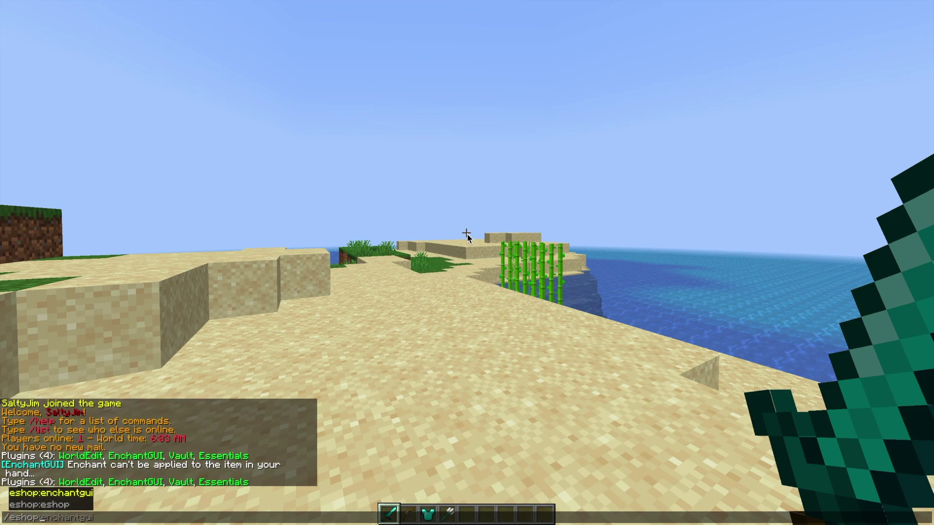
key(Tab)
key(Return)
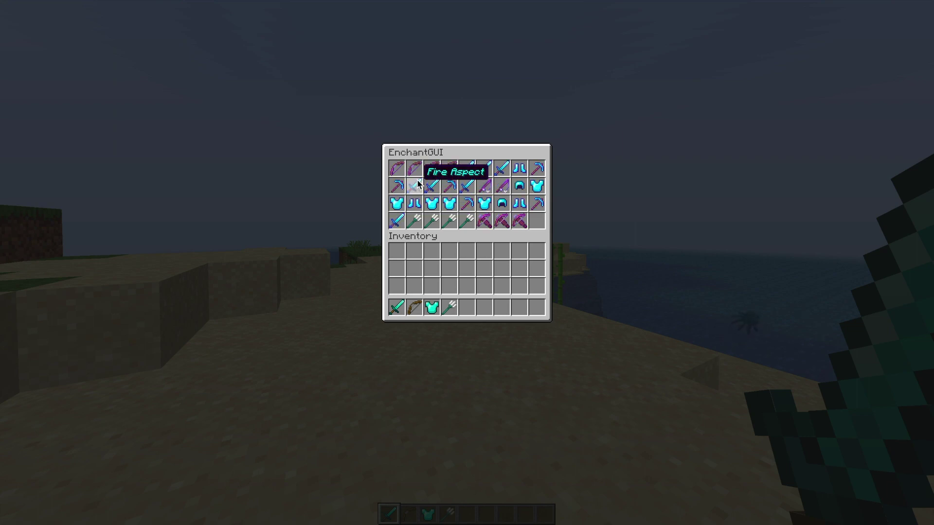
click(401, 172)
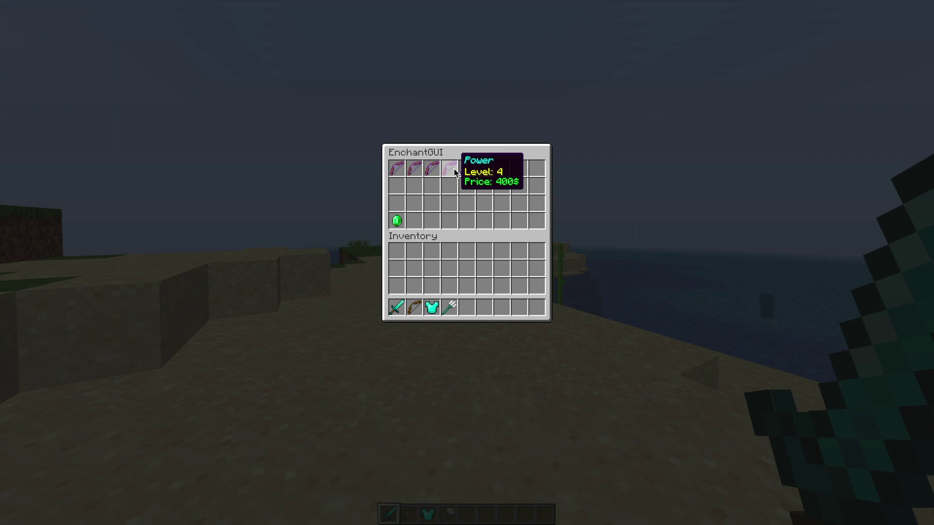
click(455, 172)
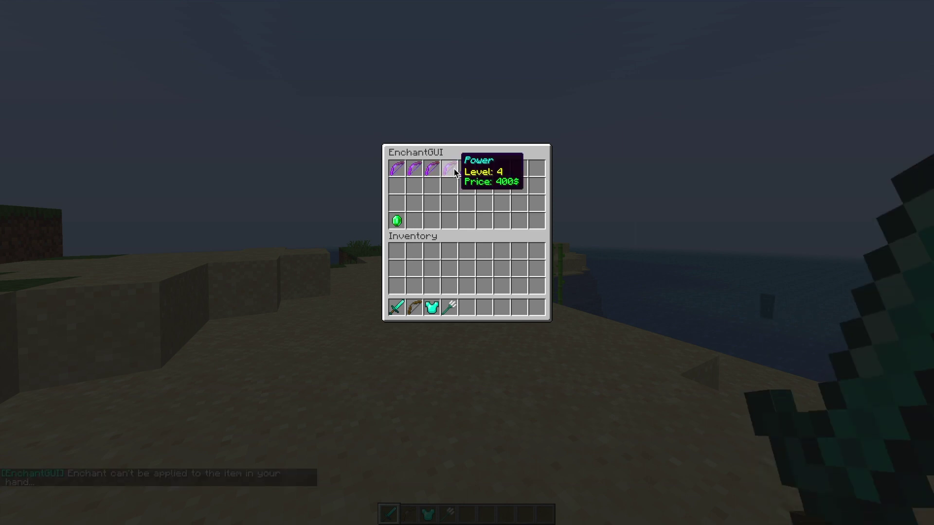
key(Escape)
key(t)
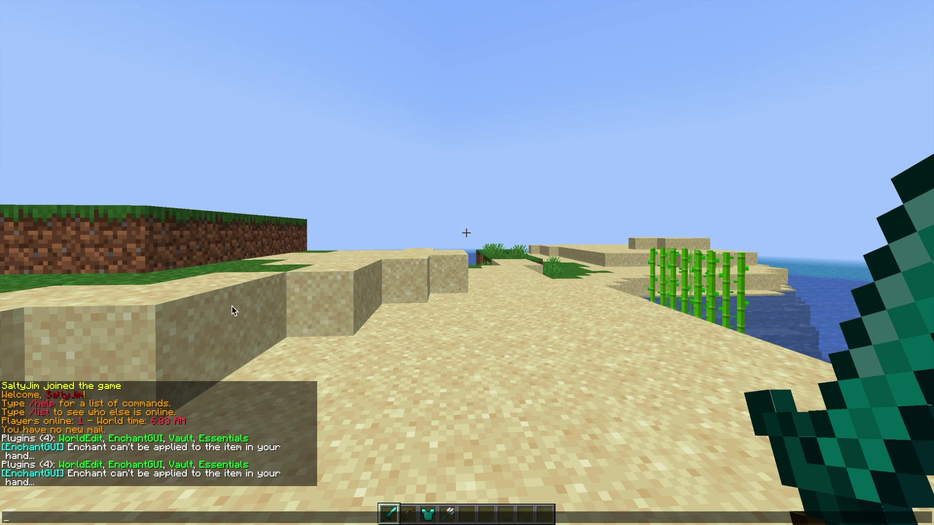
key(Escape)
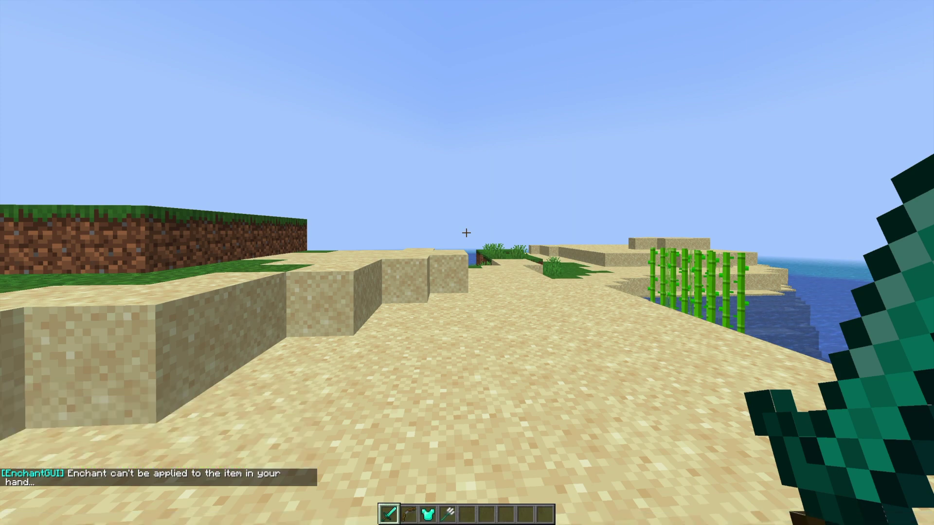
Open the enchantment shop again and enchant the diamond sword with Sharpness 5
key(t)
key(Up)
key(Return)
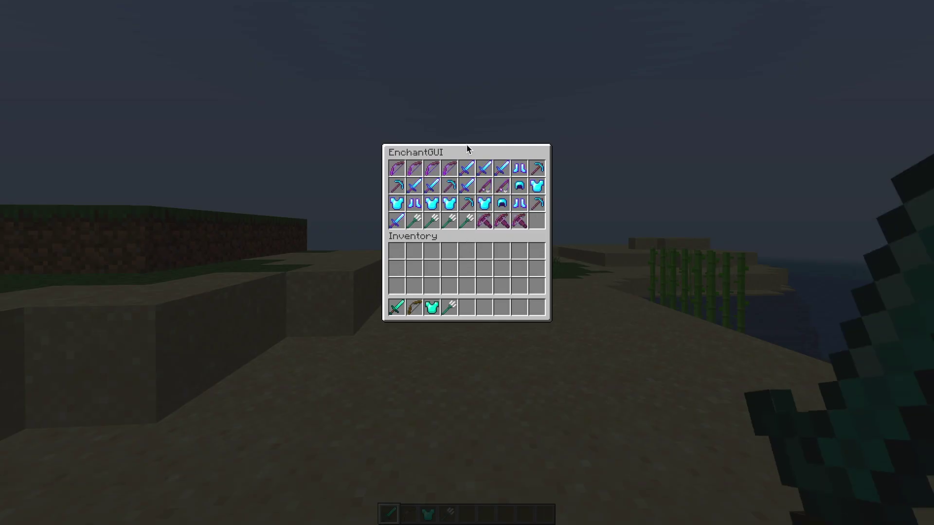
click(472, 164)
click(473, 164)
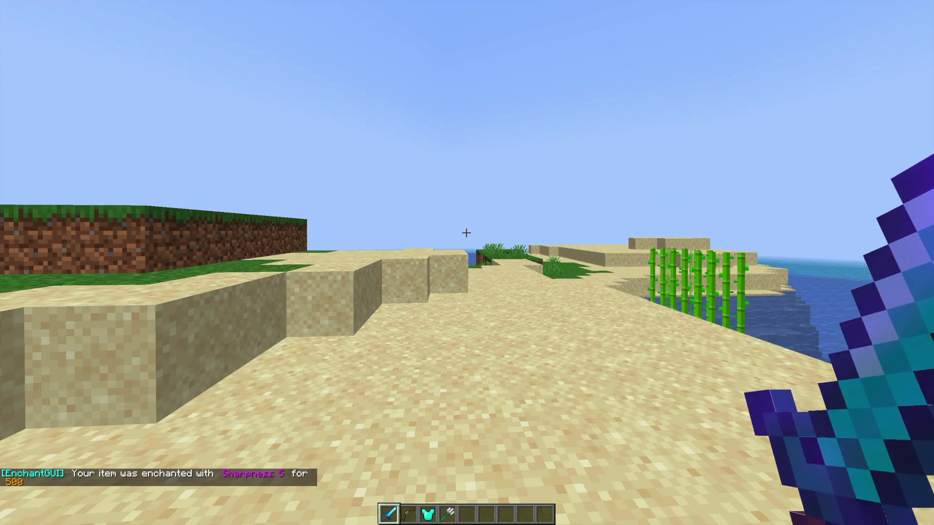
Check the player's remaining money with the /balance command
key(w)
key(space)
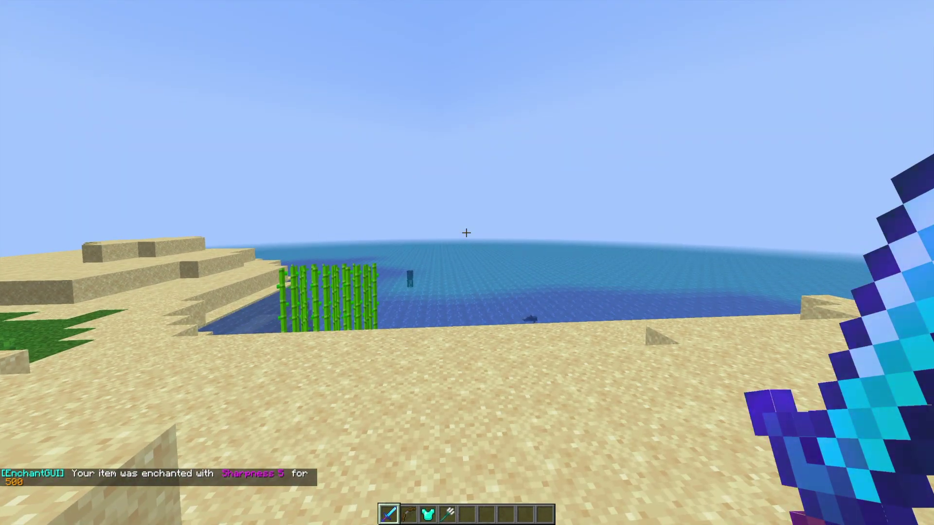
key(slash)
text(balance)
key(Return)
key(w)
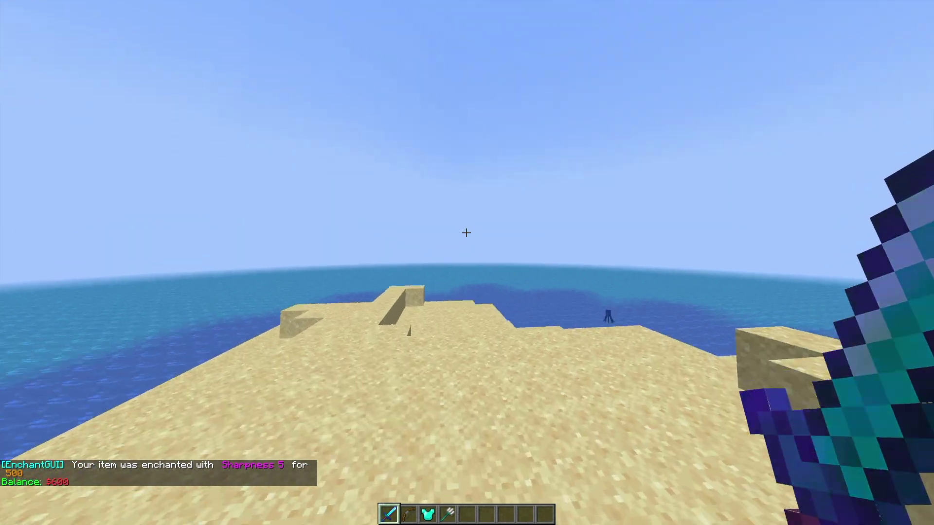
With the bow in hand, browse the shop's Power levels and a trident enchantment, and enchant the bow with Infinity 1
key(2)
key(t)
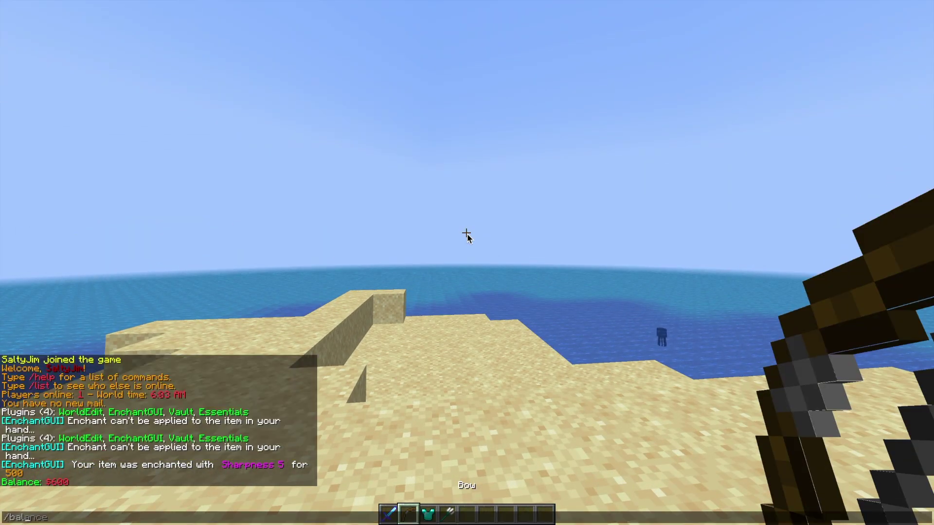
key(Return)
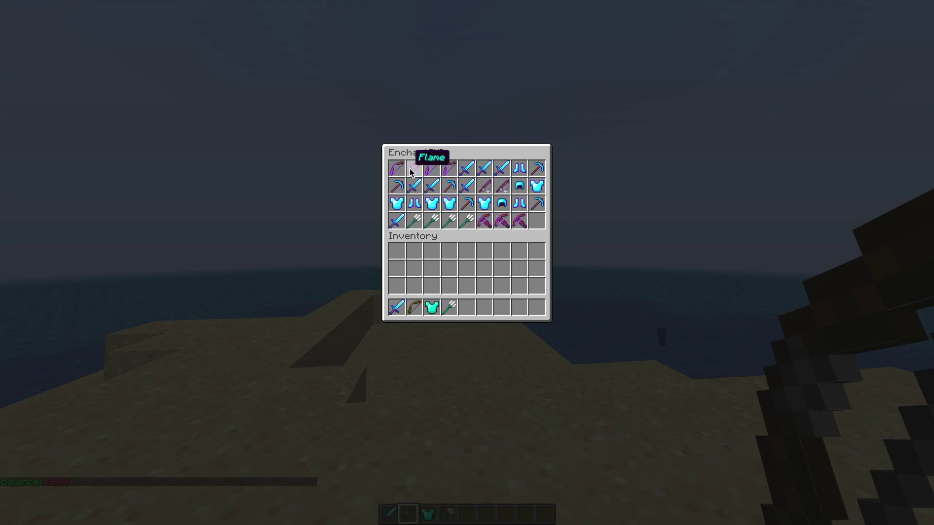
click(397, 169)
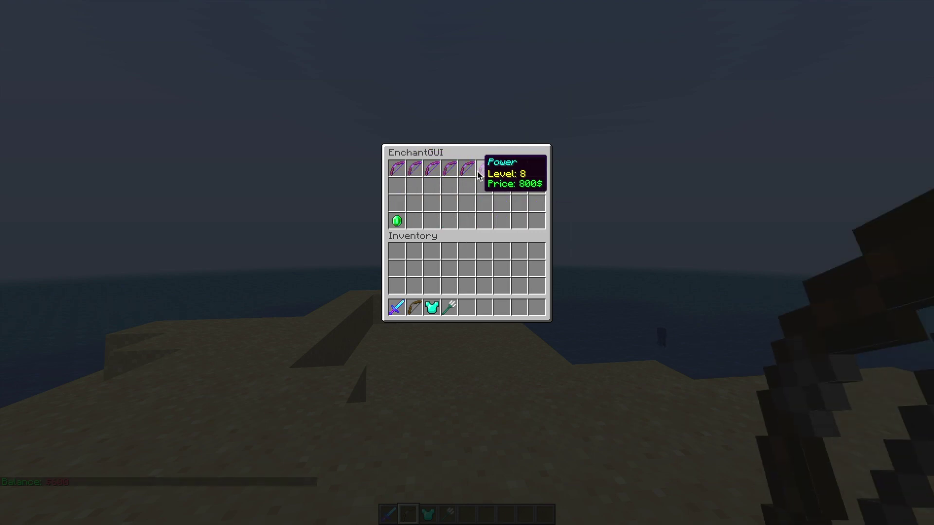
click(397, 221)
click(446, 223)
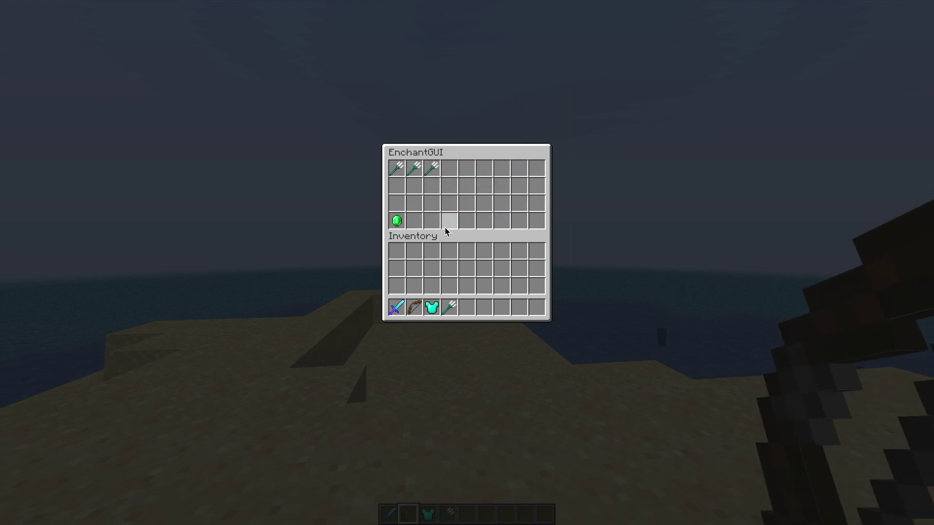
click(396, 221)
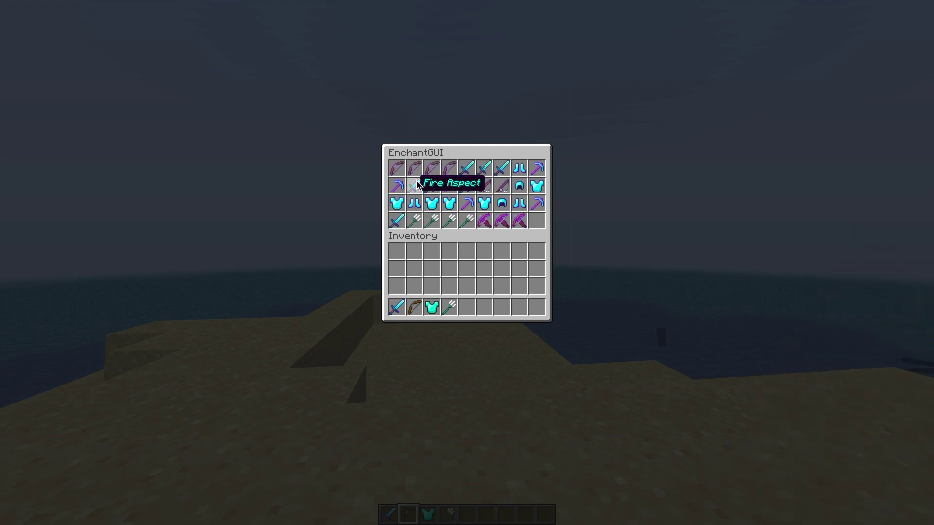
click(399, 171)
click(399, 170)
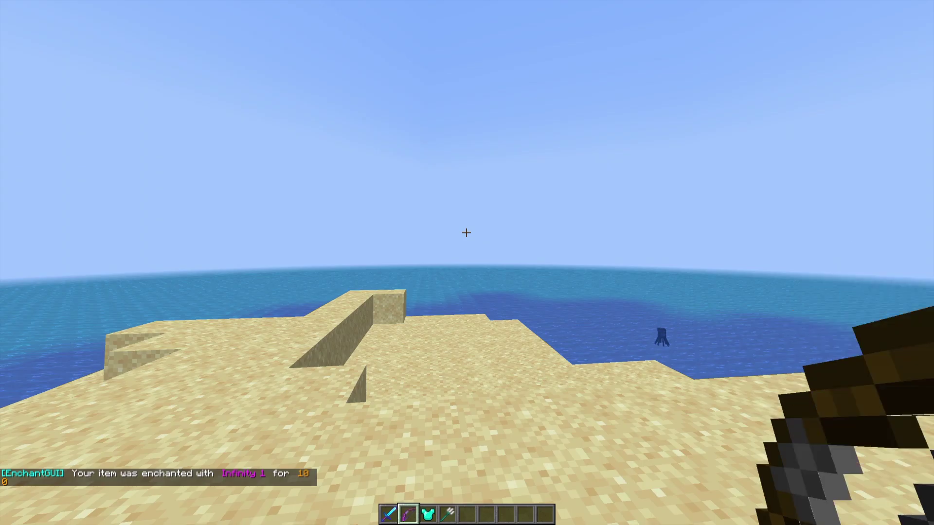
Hold the diamond chestplate and enchant it with Protection 4 from the enchantment shop
key(3)
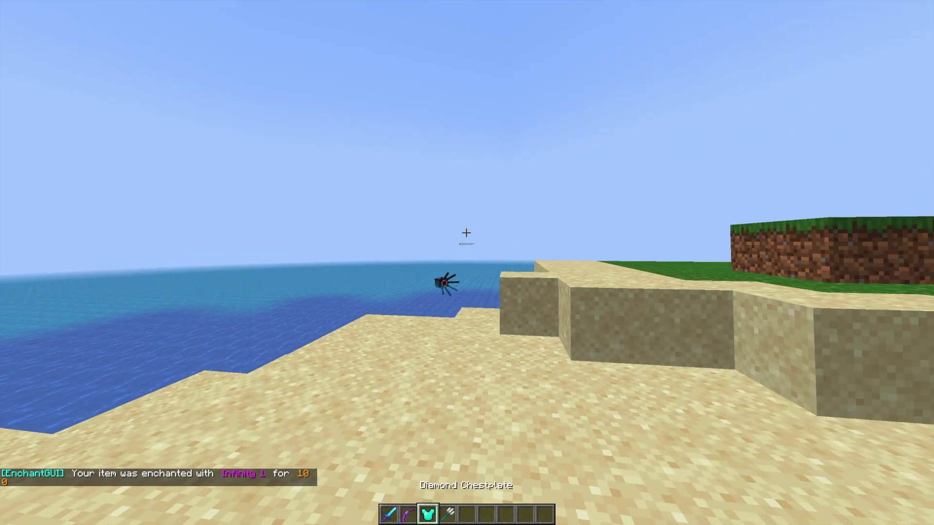
key(t)
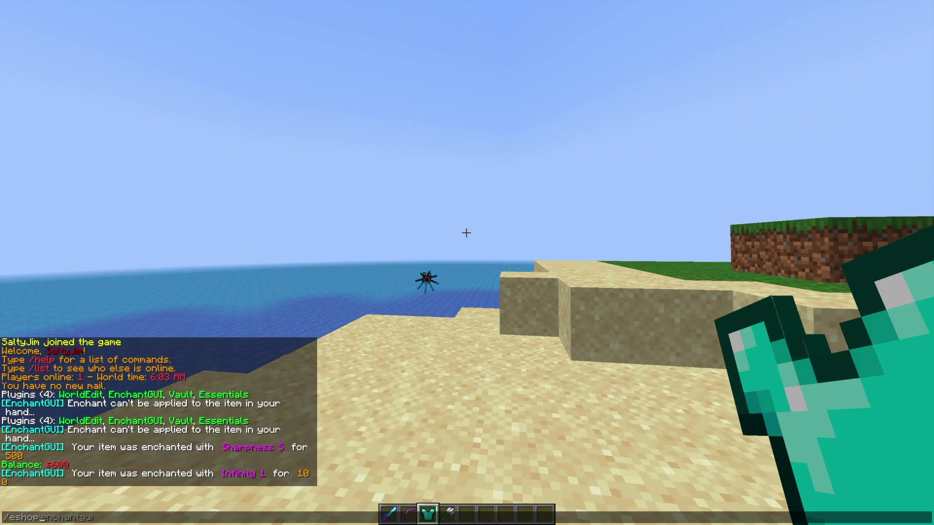
key(Return)
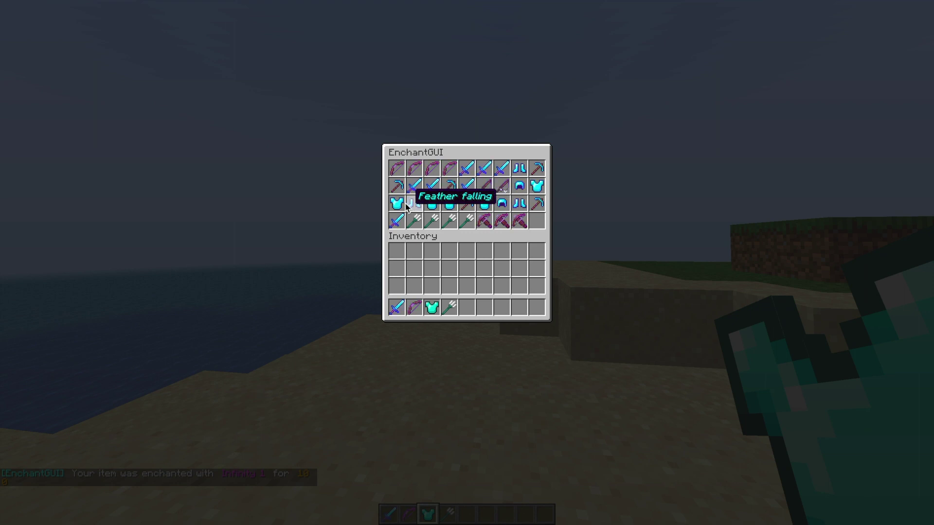
click(537, 186)
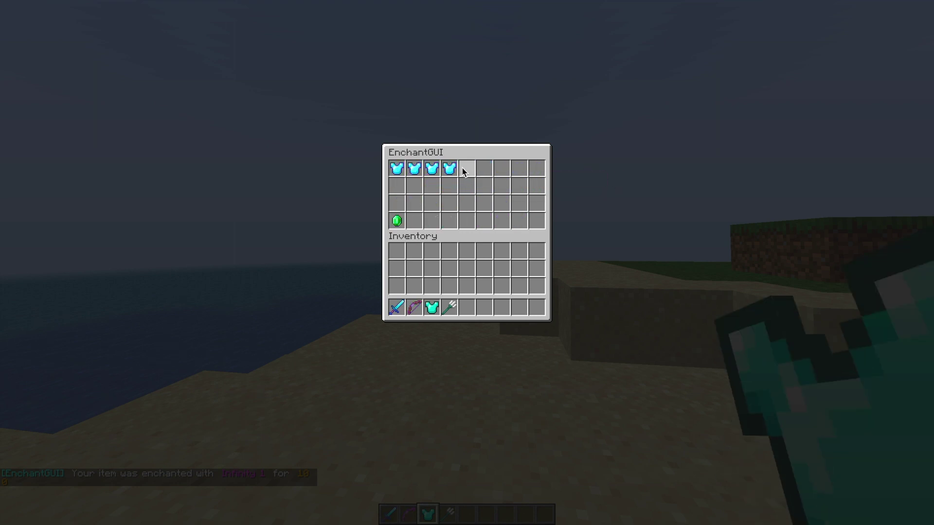
click(433, 169)
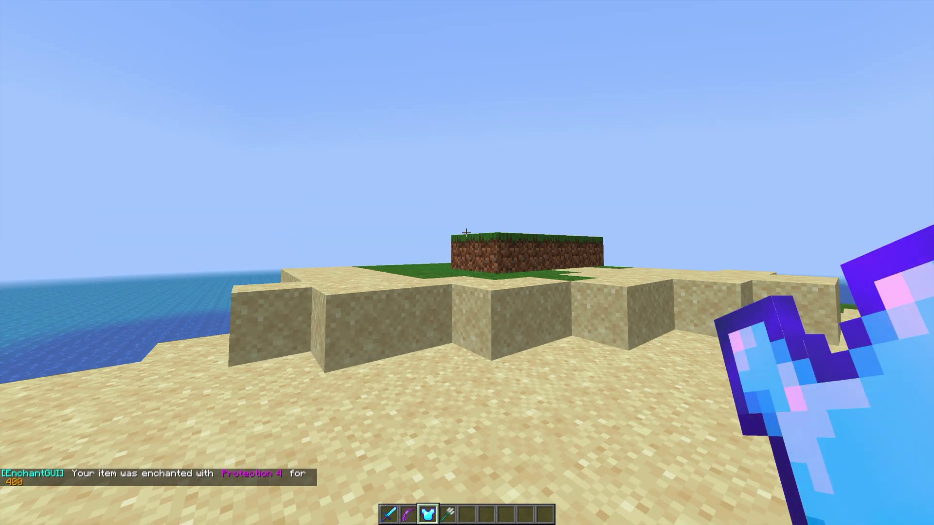
Hold the trident and enchant it with Channeling 1 from the enchantment shop opened with /enchantgui
text(5)
text(/enchantgui)
key(Return)
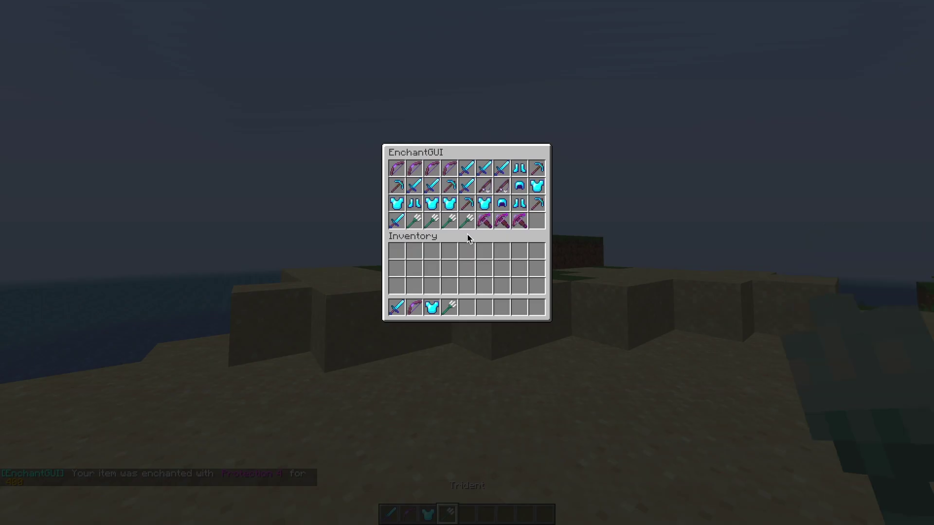
click(416, 218)
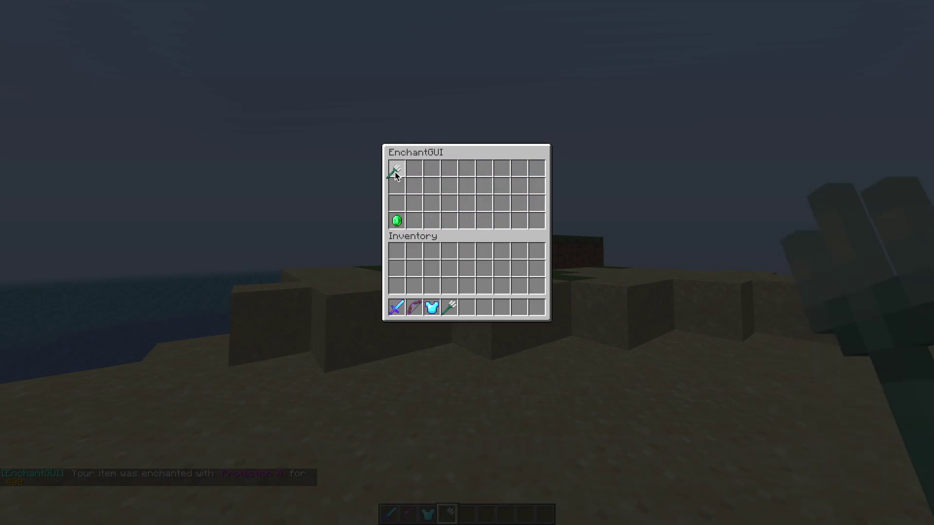
click(396, 169)
Check the player's money after the trident purchase with the /balance command
key(slash)
text(balance)
key(Return)
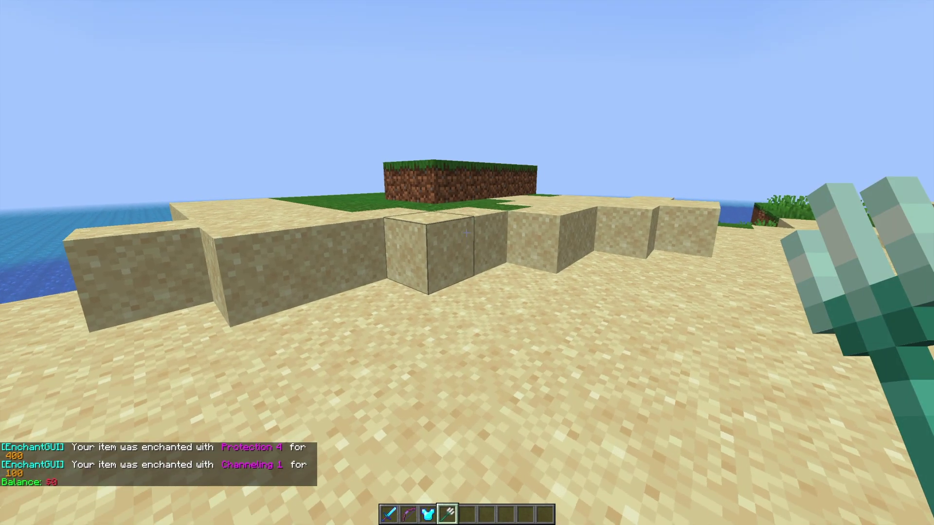
key(1)
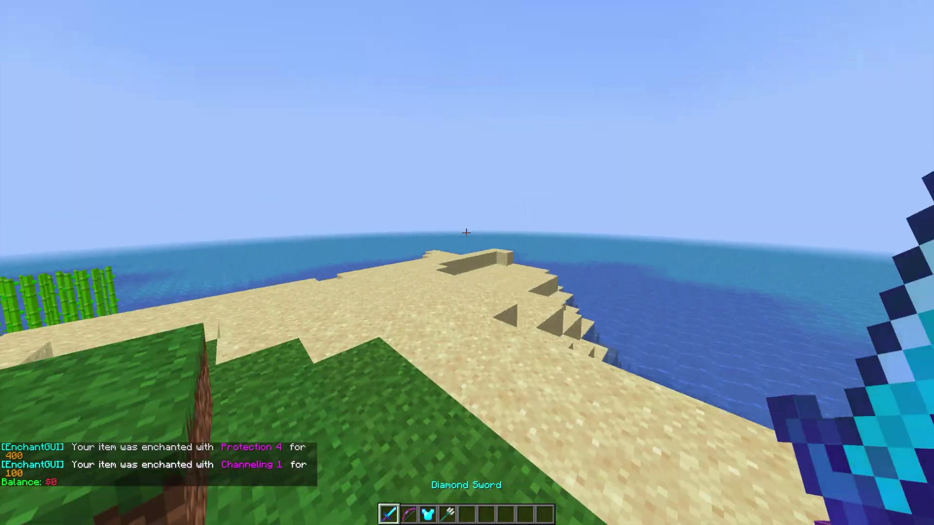
key(w)
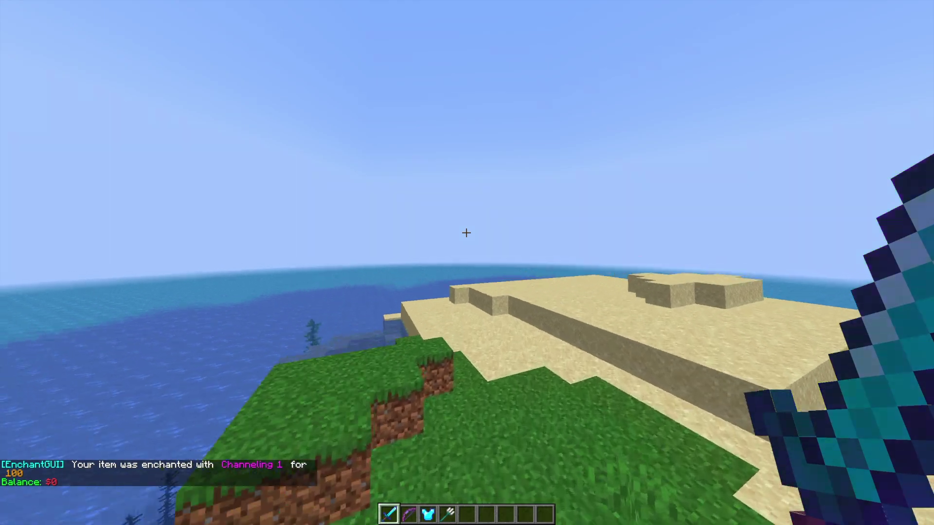
key(2)
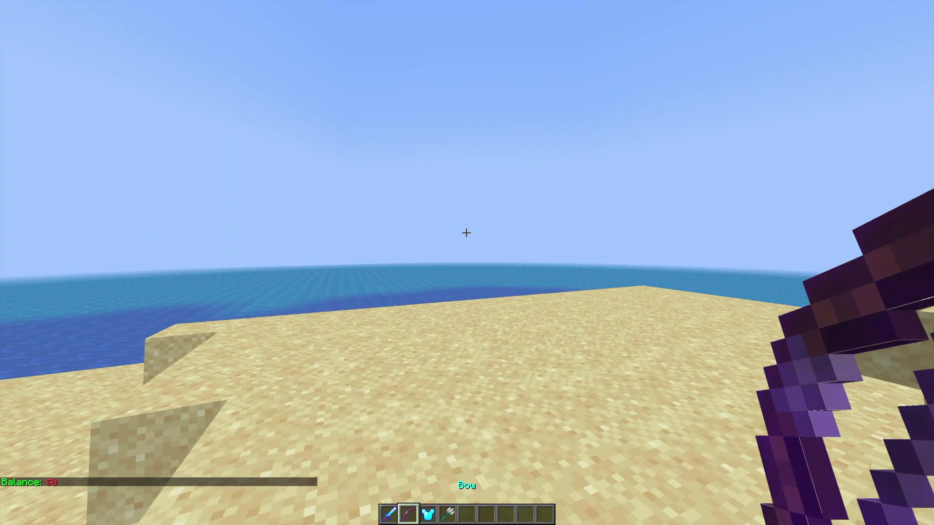
Give the player's own account 100000 in money with the /eco give command
text(/eco give )
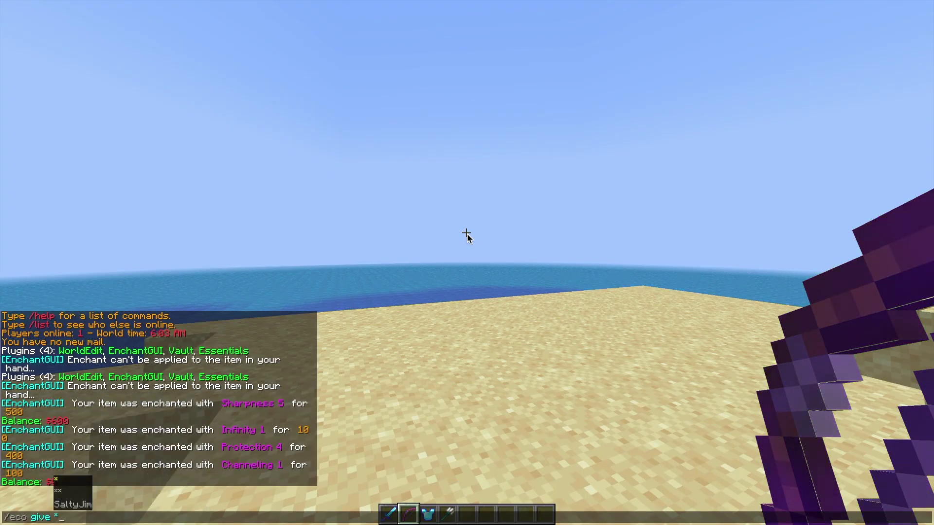
text(SaltyJim 100000)
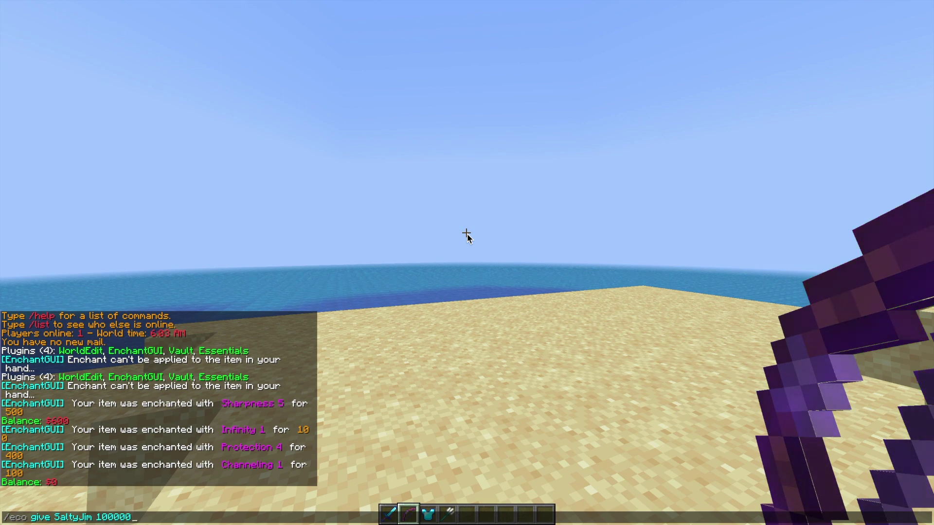
key(Return)
Hold the diamond sword and enchant it with Smite 5 from the /eshop menu
key(1)
key(t)
key(Up)
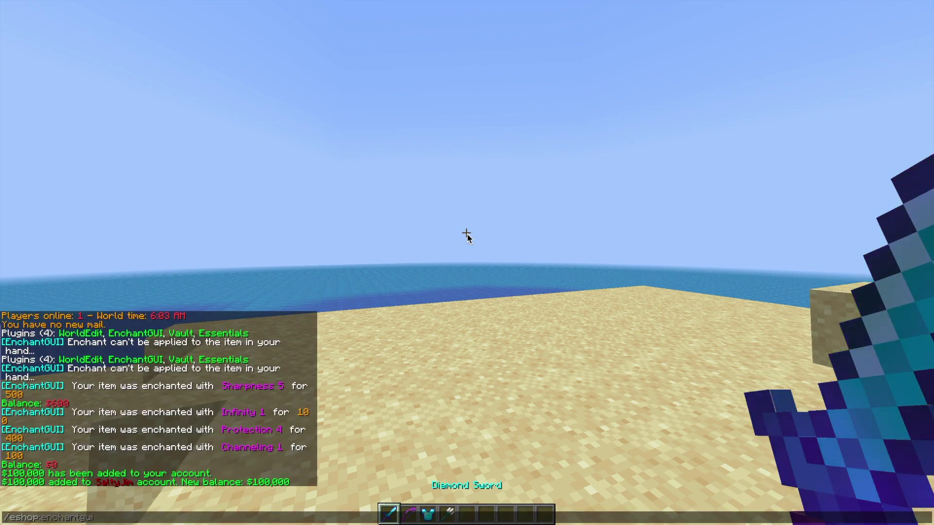
key(Return)
click(495, 169)
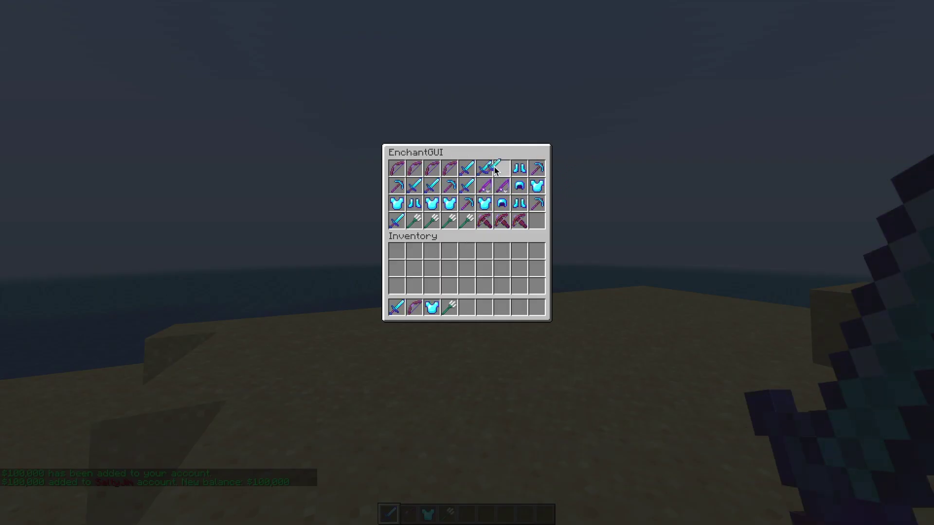
click(483, 168)
Reopen the enchantment shop and enchant the diamond sword with Fire Aspect 2
key(t)
key(Up)
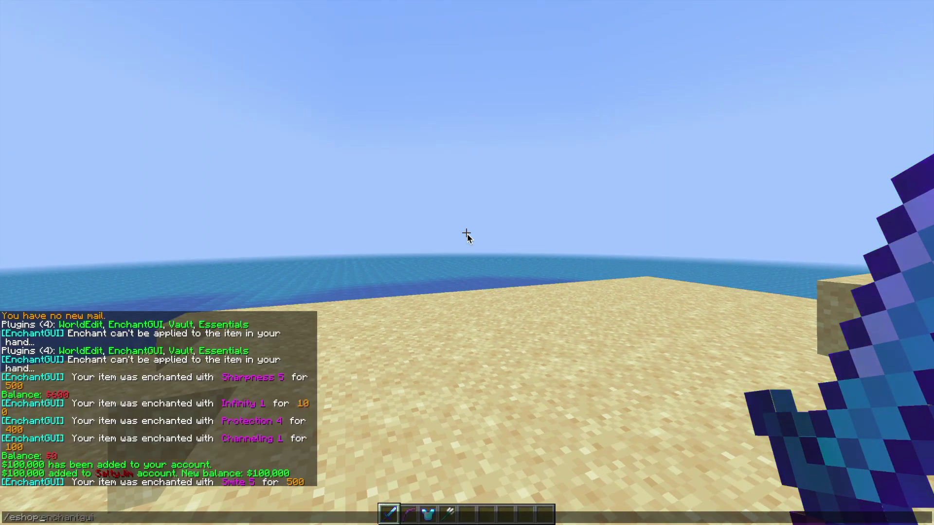
key(Return)
click(416, 185)
click(416, 169)
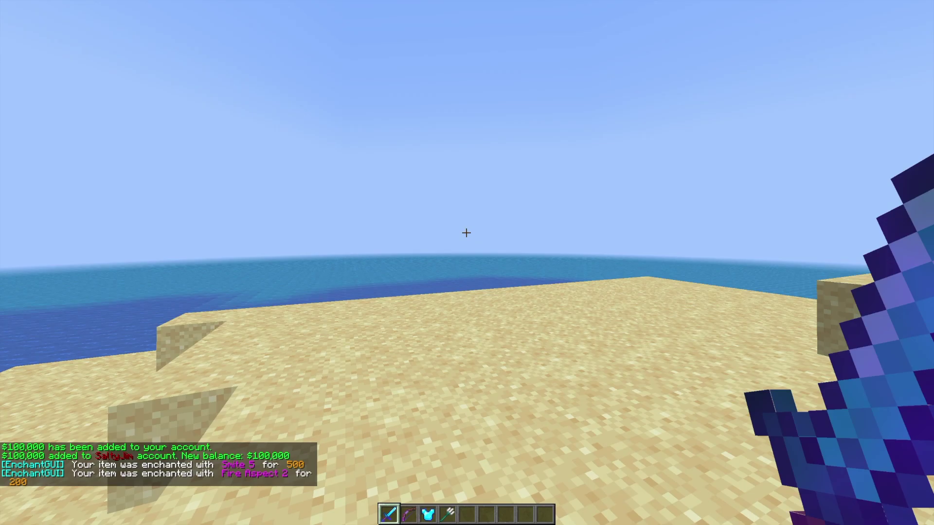
Reopen the enchantment shop and enchant the diamond sword with Knockback 2
key(t)
key(Up)
key(Return)
click(432, 190)
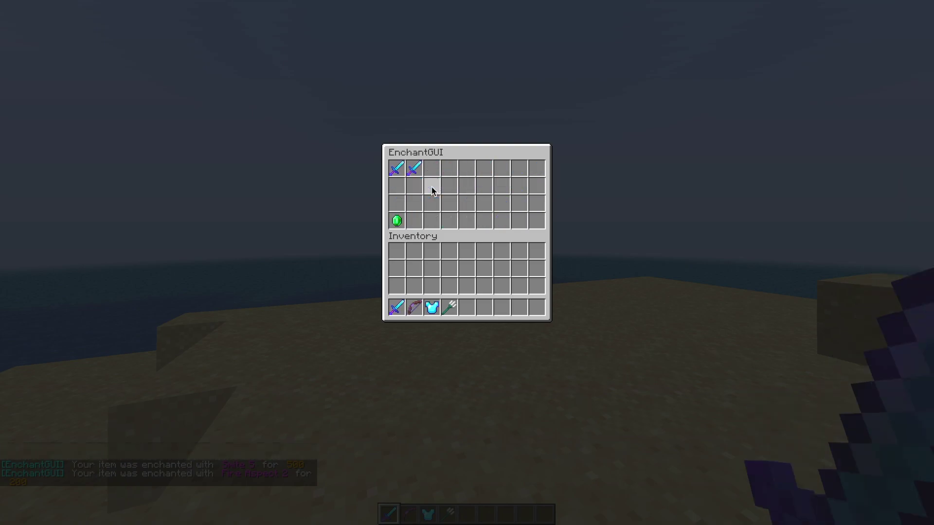
click(414, 169)
Reopen the shop and buy the third level of the sword enchantment in its last row for the diamond sword
key(t)
key(Up)
key(Return)
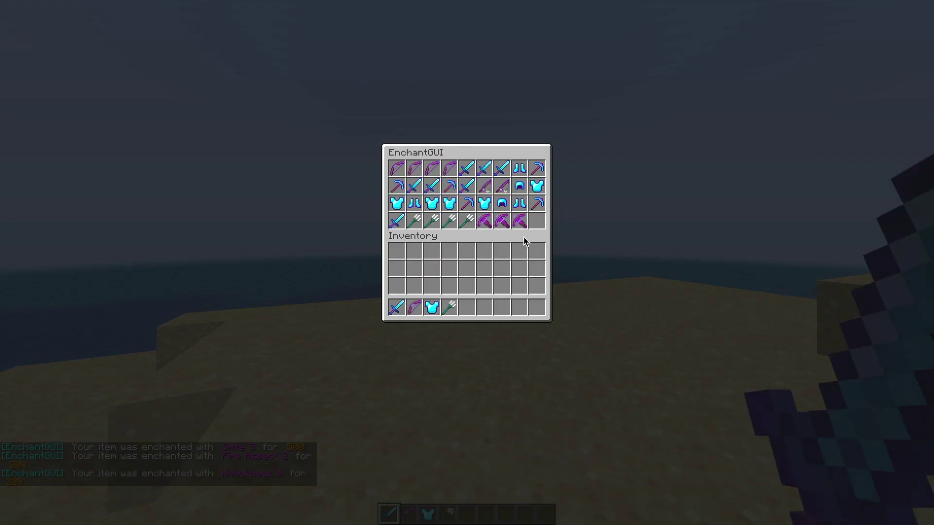
click(400, 221)
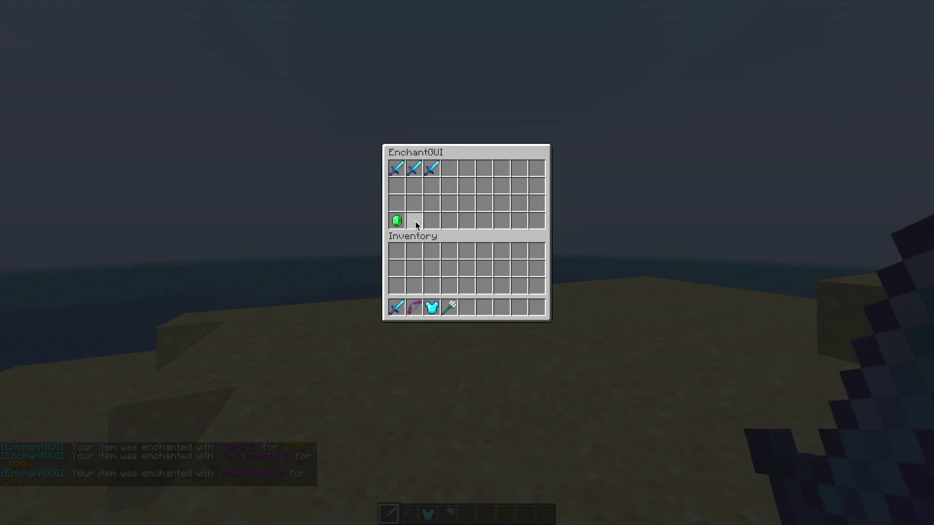
click(437, 170)
key(e)
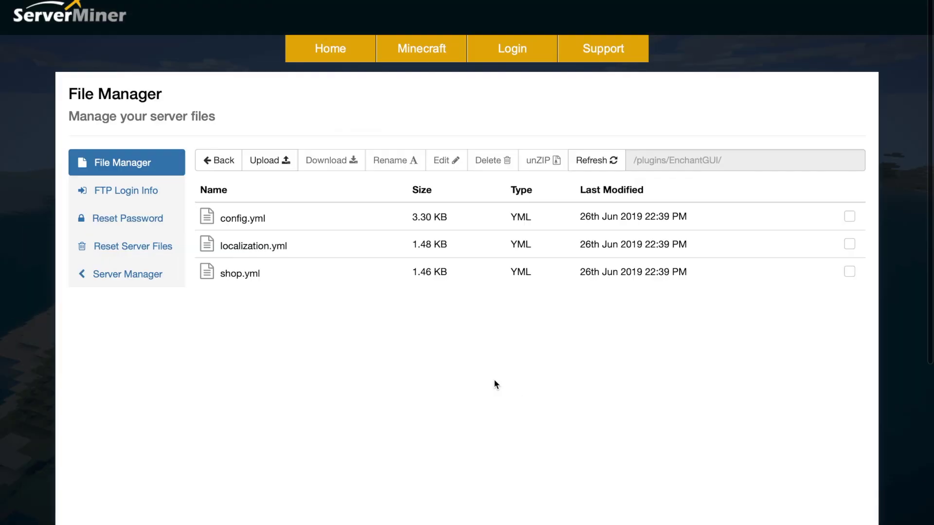
Switch to the ServerMiner File Manager, open shop.yml in /plugins/EnchantGUI/ and set display-name to "SERVERMINER SHOP"
click(298, 279)
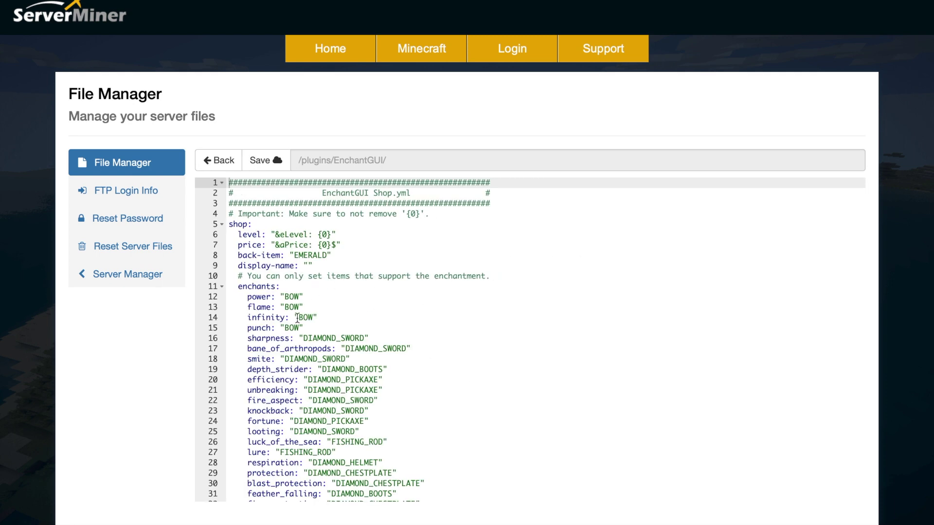
drag(492, 276, 207, 278)
click(348, 280)
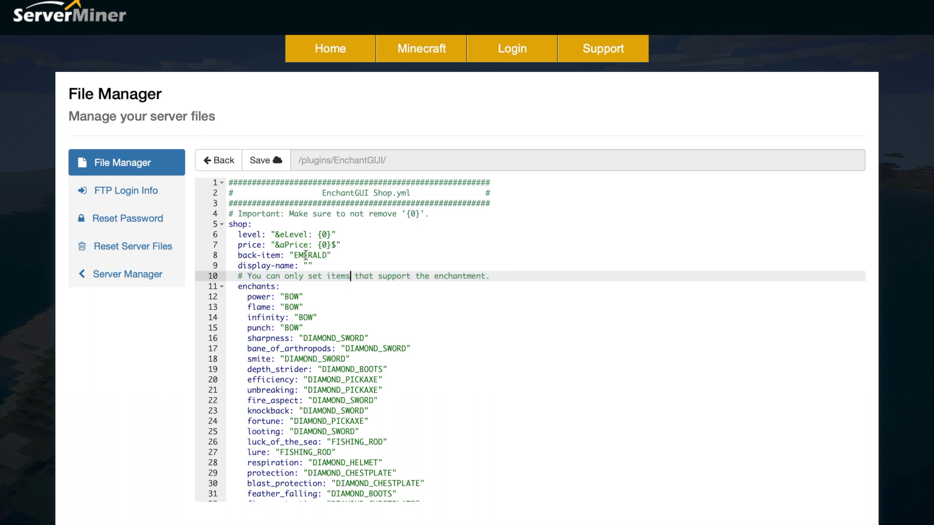
click(346, 258)
click(310, 264)
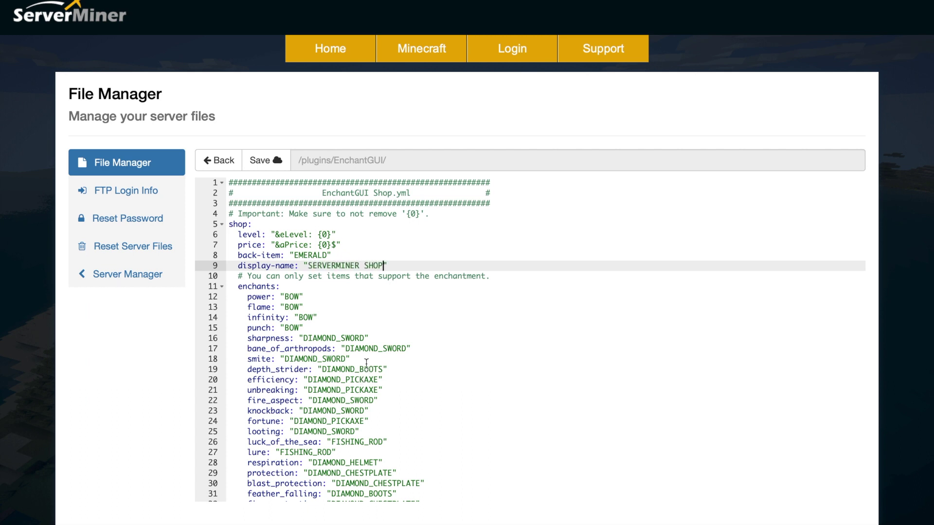
Review the items assigned to the enchantments, including sharpness and smite, and save shop.yml
scroll(366, 364, down, 2)
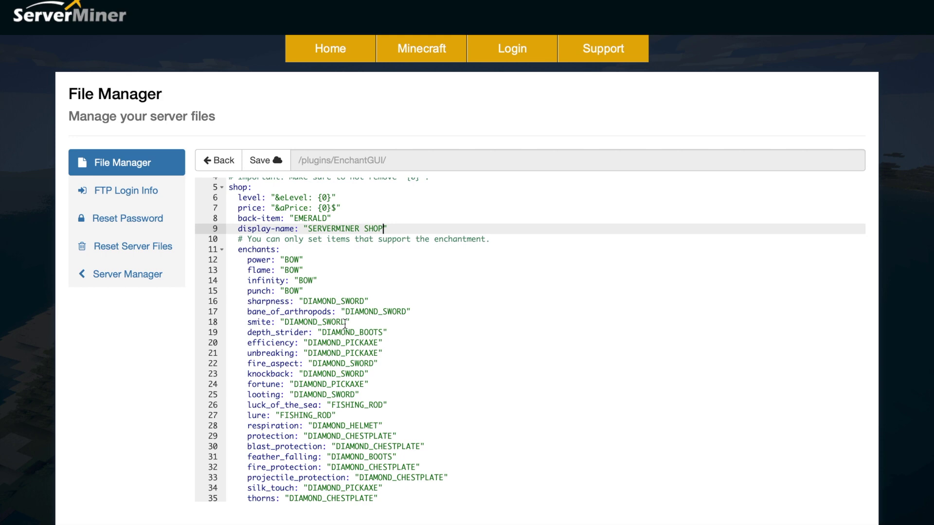
click(247, 322)
click(419, 305)
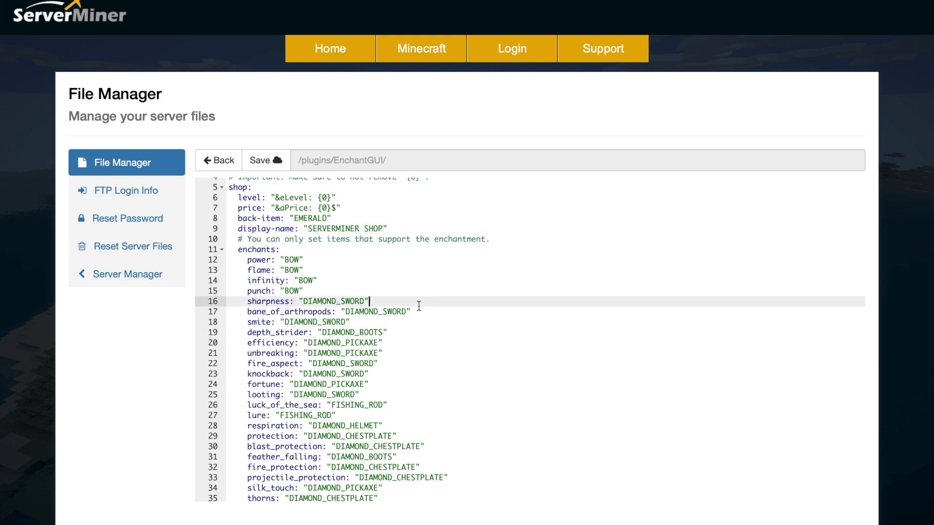
click(293, 321)
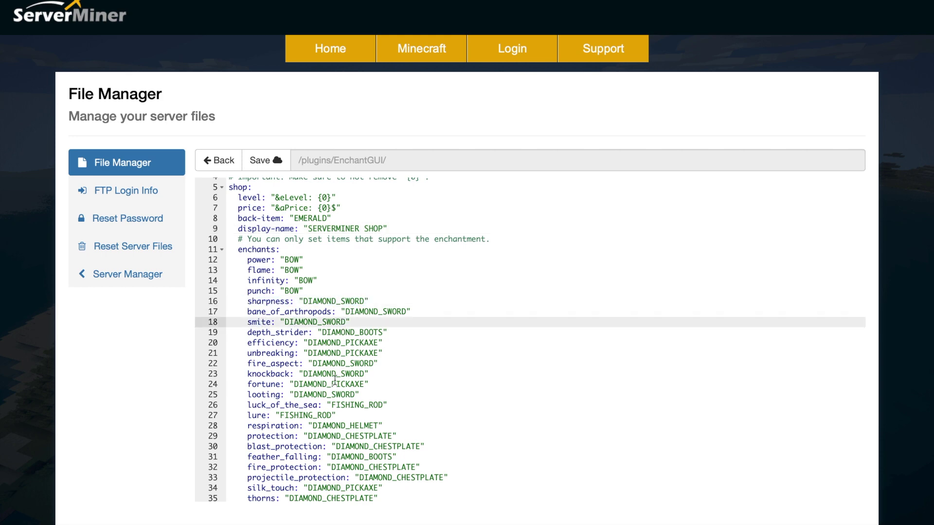
scroll(335, 380, down, 3)
click(265, 160)
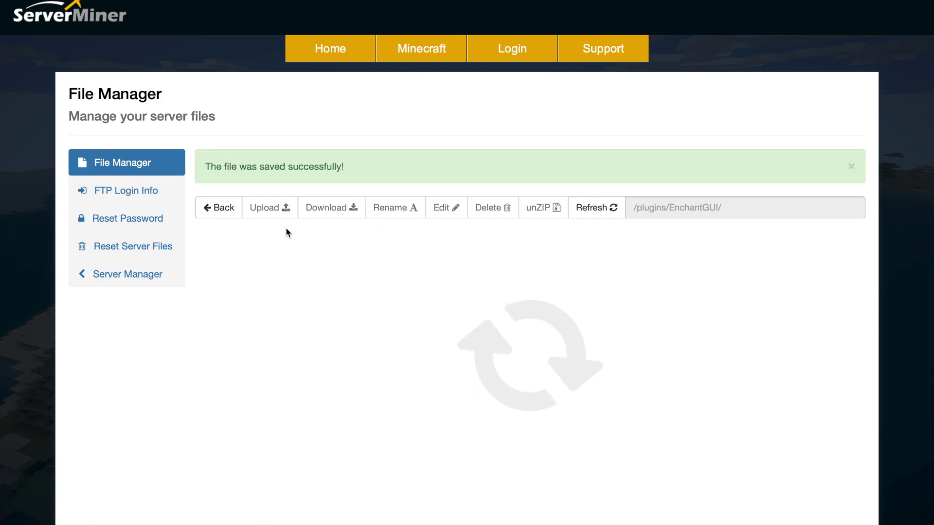
Open config.yml in the EnchantGUI folder and highlight the menu-name value
double_click(307, 268)
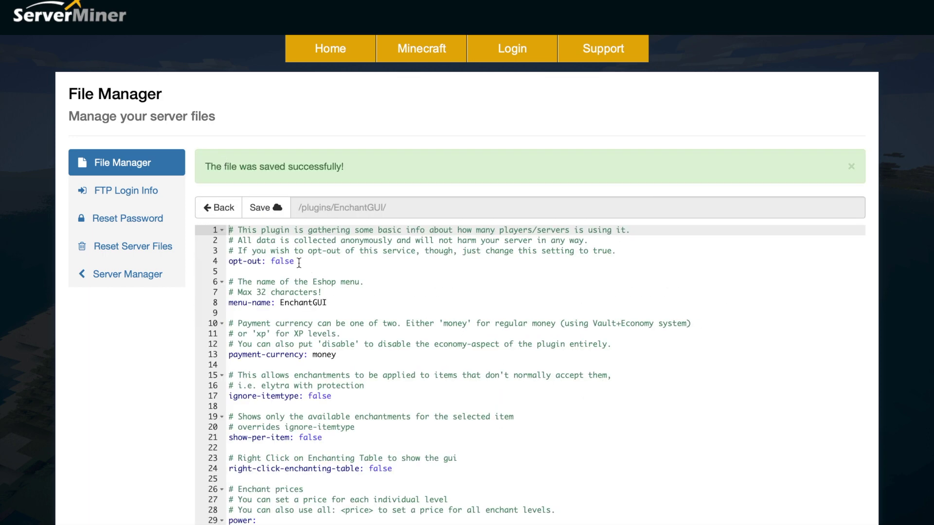
drag(335, 304, 278, 305)
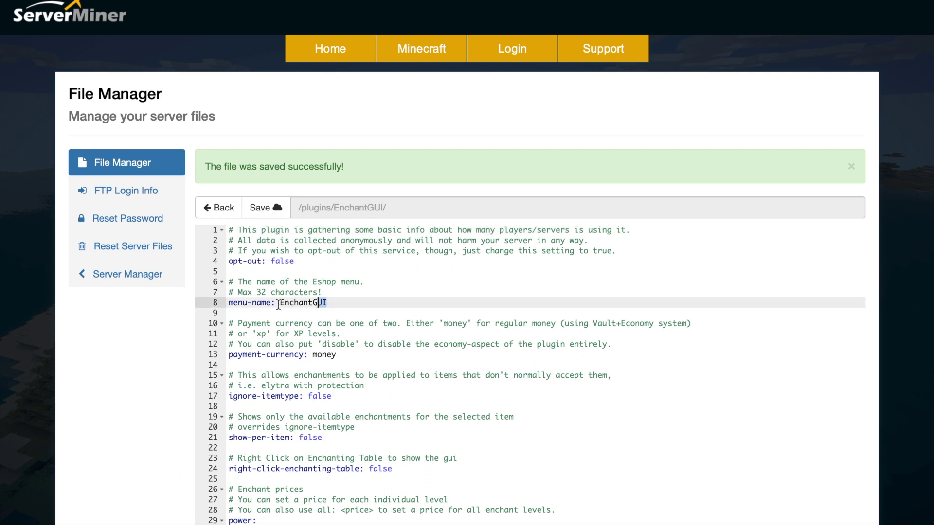
Try other payment-currency values such as xp in config.yml and restore the setting to money
click(332, 354)
drag(322, 351, 317, 351)
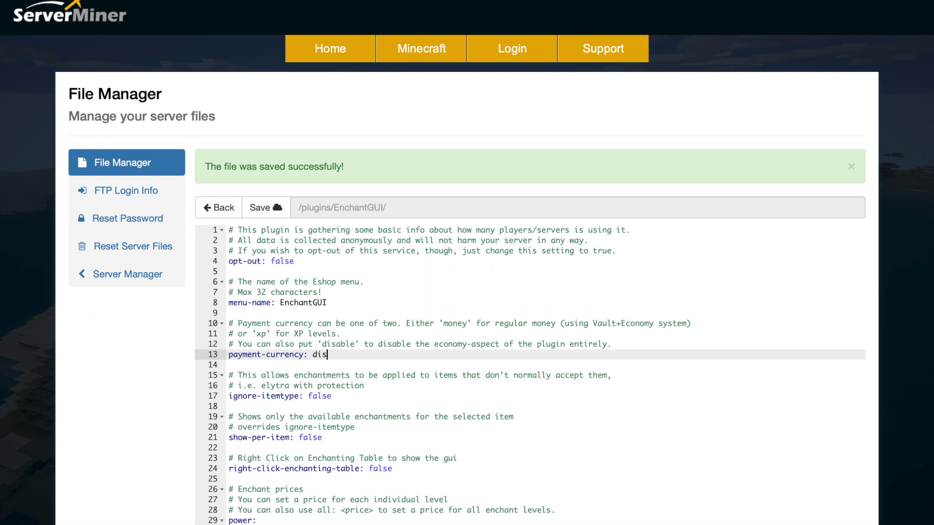
click(319, 396)
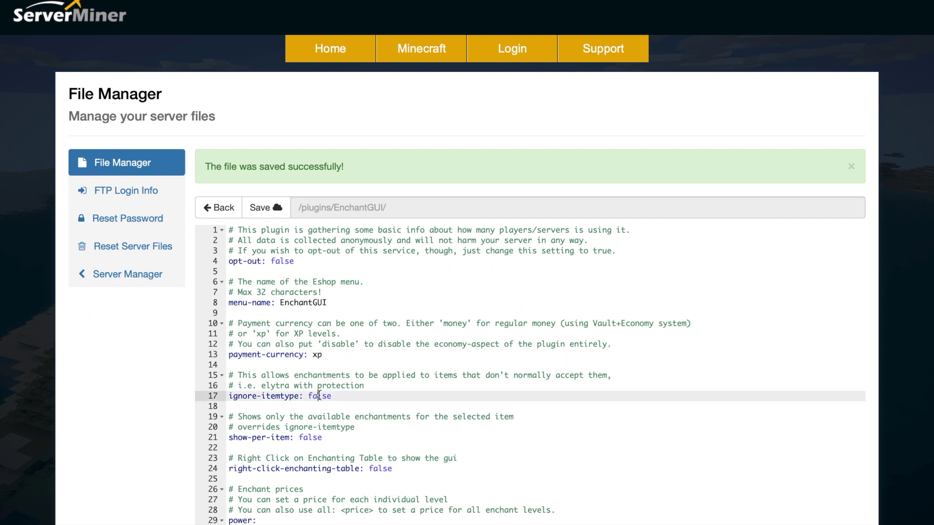
click(331, 354)
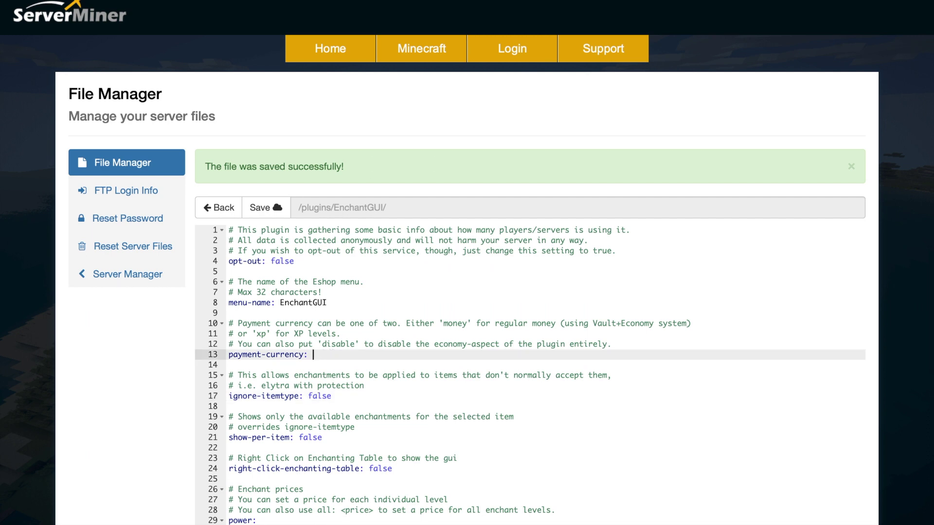
Set both ignore-itemtype and show-per-item to true in config.yml
scroll(355, 428, down, 3)
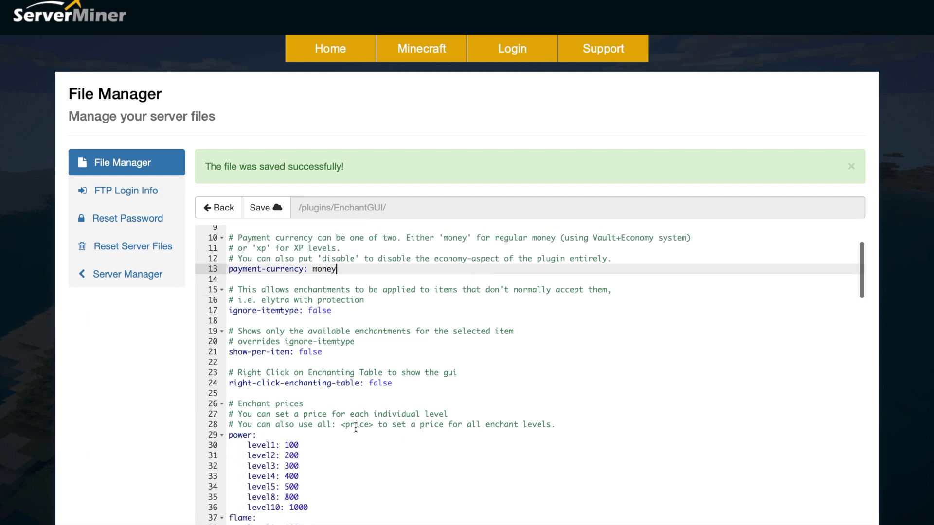
click(328, 315)
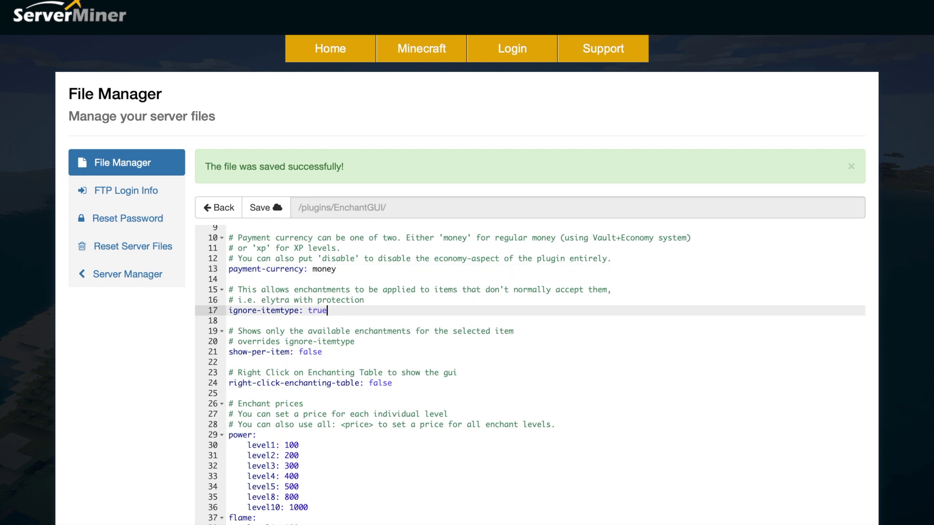
drag(357, 343, 221, 334)
double_click(303, 352)
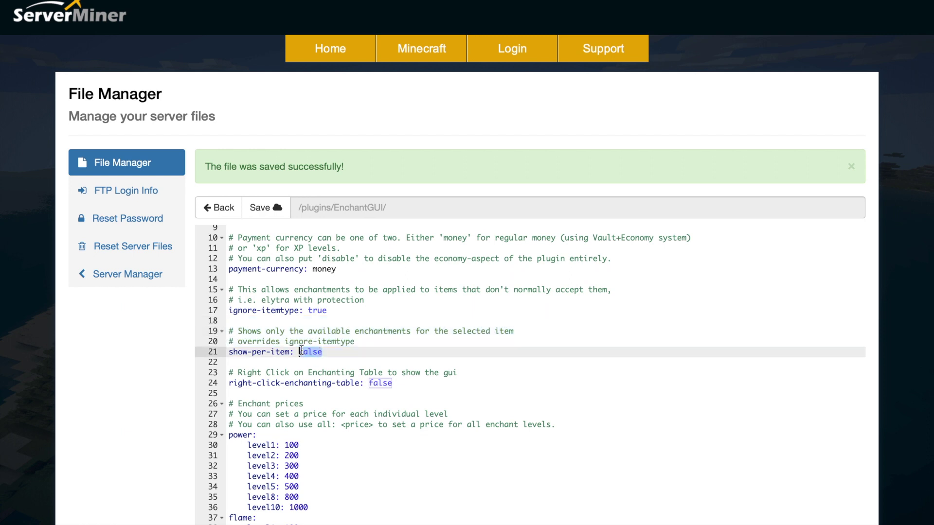
text(true)
Set right-click-enchanting-table to true in config.yml
drag(393, 384, 366, 383)
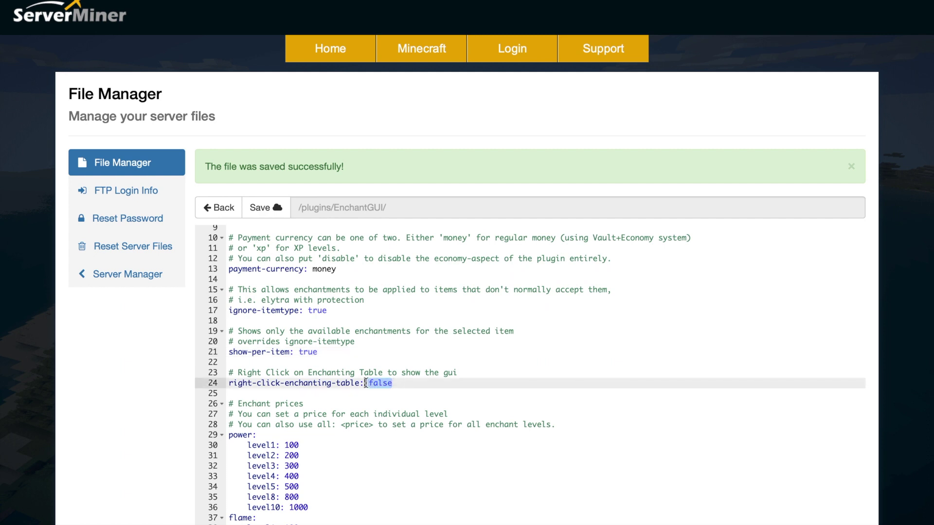
text(truer)
key(BackSpace)
Examine the per-level prices of the power enchantment in the enchant prices section
scroll(377, 377, down, 5)
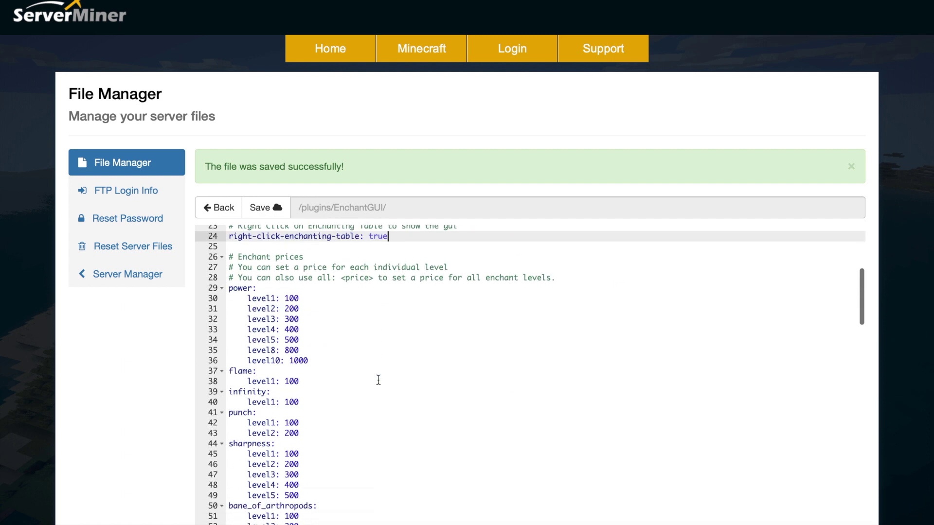
click(317, 311)
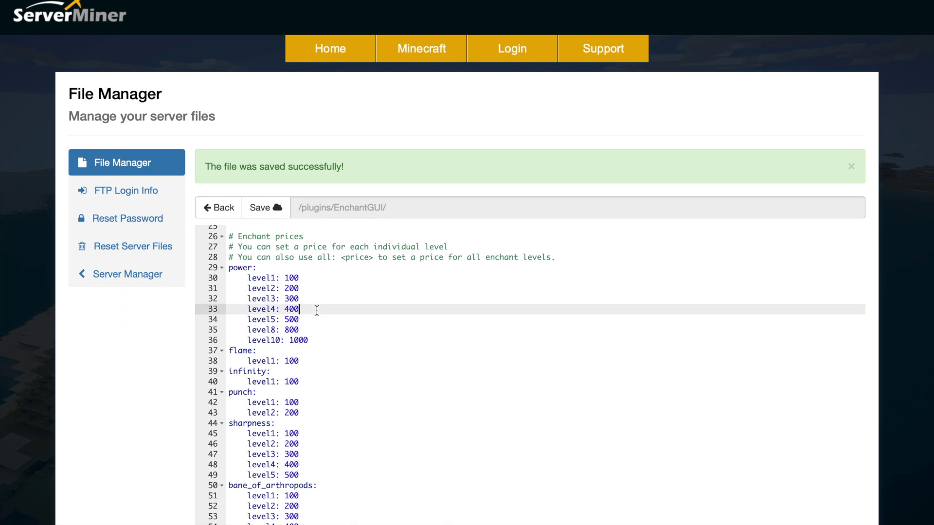
click(315, 331)
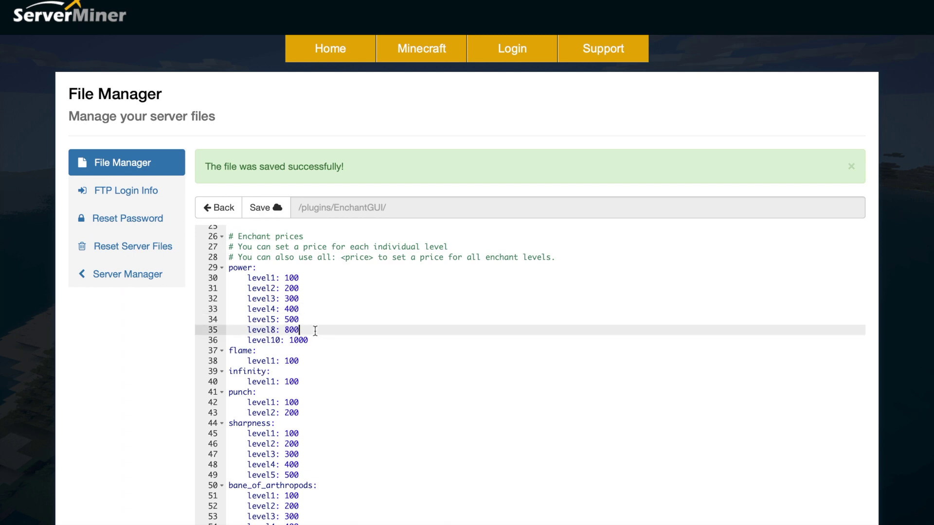
Set the power enchantment's prices for levels 4, 5, 8 and 10 to 4000, 5000, 8000 and 10000, and save config.yml
click(315, 339)
text(0)
click(298, 330)
text(0)
click(300, 319)
text(0)
key(Down)
key(Up)
key(Up)
text(0)
click(267, 208)
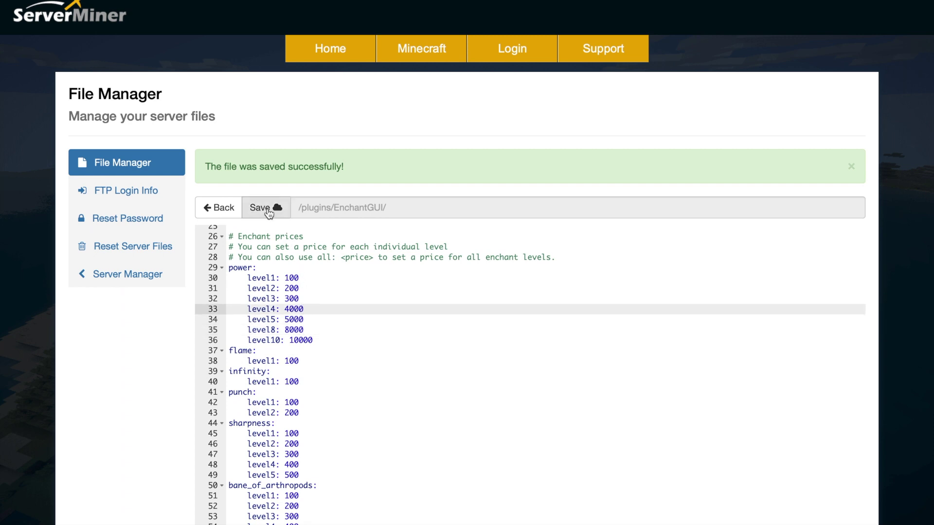
Reopen config.yml from the EnchantGUI plugin folder's file list
scroll(379, 398, down, 5)
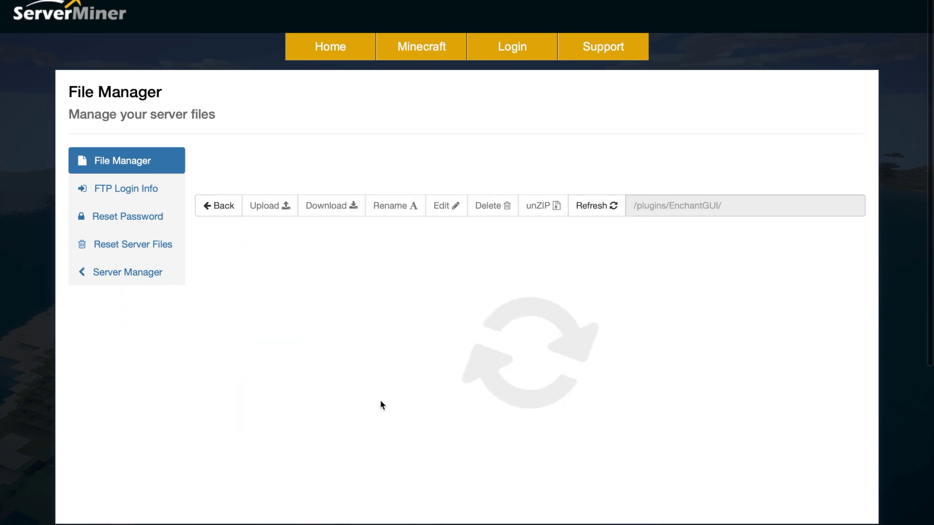
scroll(379, 400, down, 3)
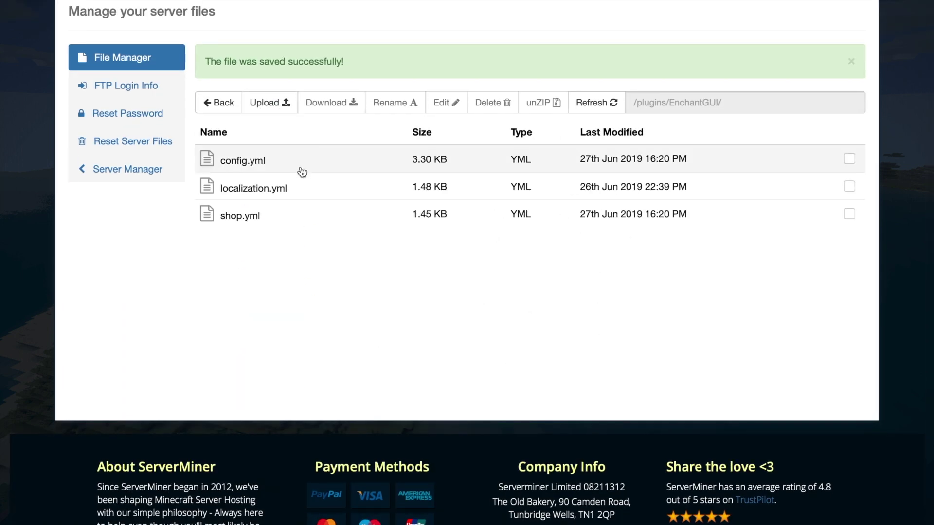
double_click(299, 170)
Examine the EnchantGUI resource page on SpigotMC, covering its compatibility, features, pictures, commands, permissions, warning and recent reviews
scroll(290, 192, up, 3)
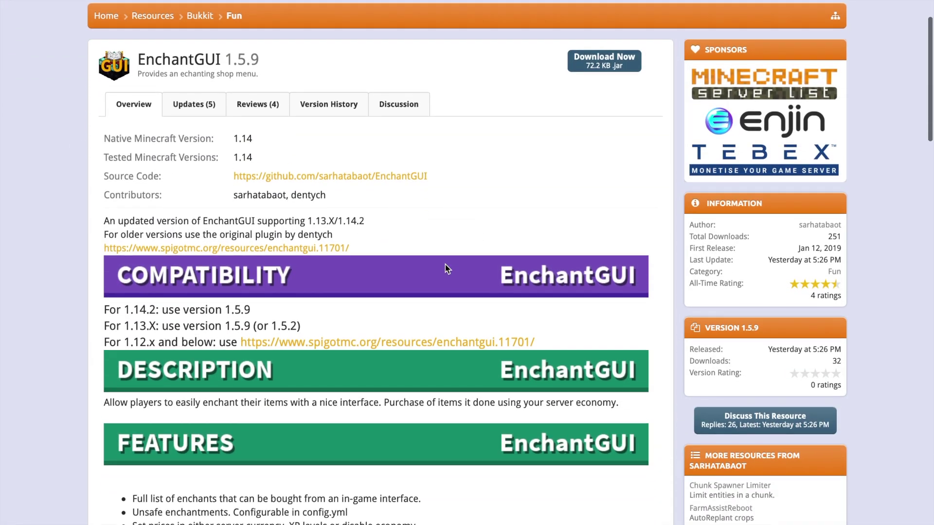
scroll(445, 265, down, 4)
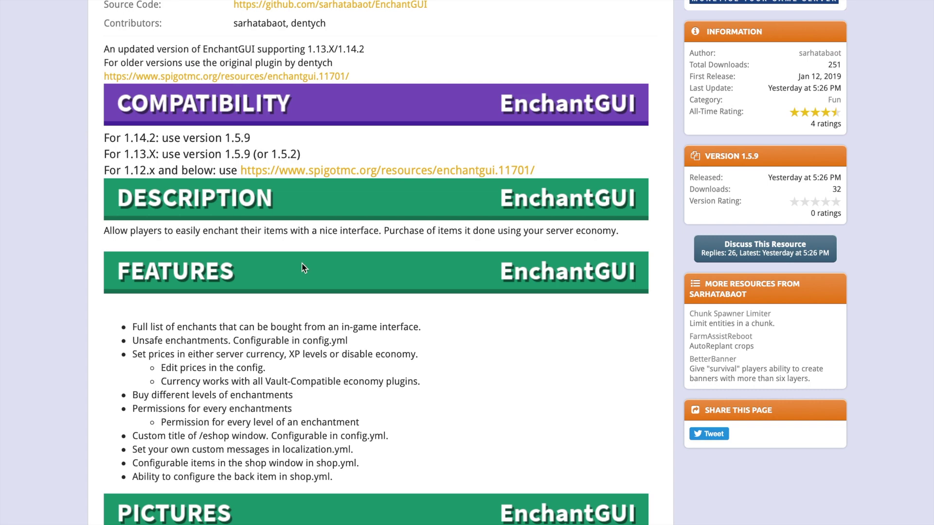
scroll(302, 263, down, 3)
scroll(302, 260, down, 15)
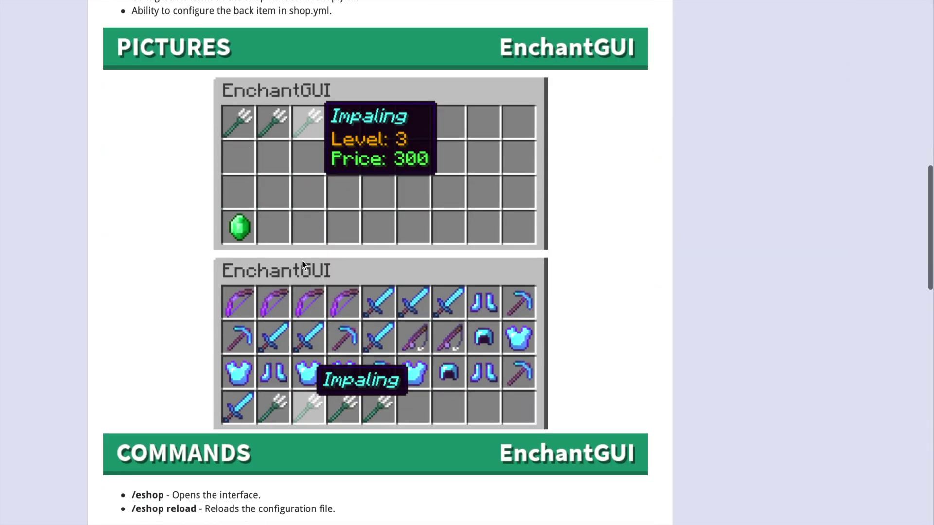
scroll(302, 263, down, 8)
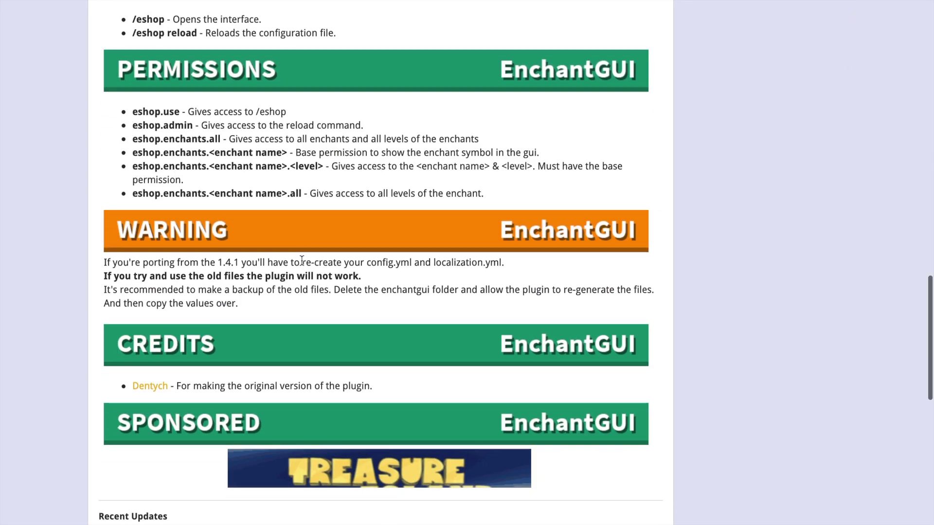
scroll(302, 261, down, 4)
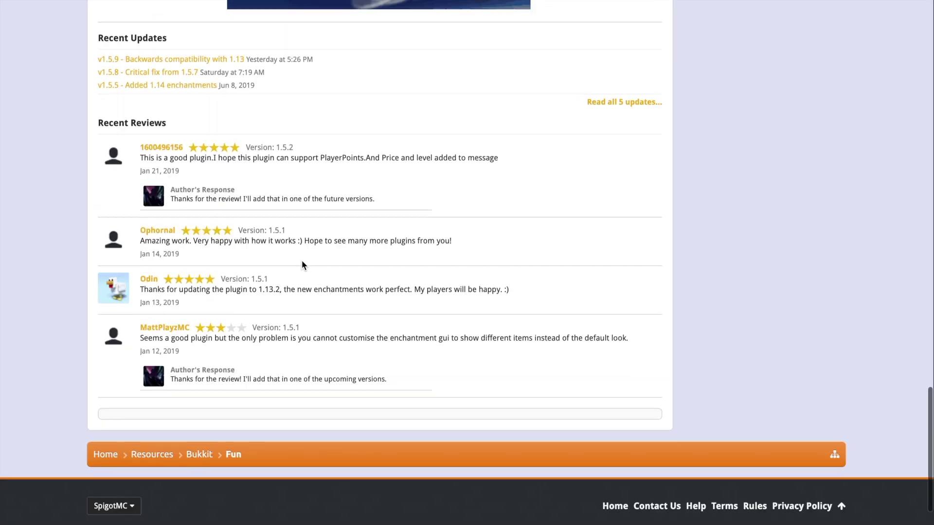
scroll(301, 261, up, 20)
scroll(301, 265, up, 9)
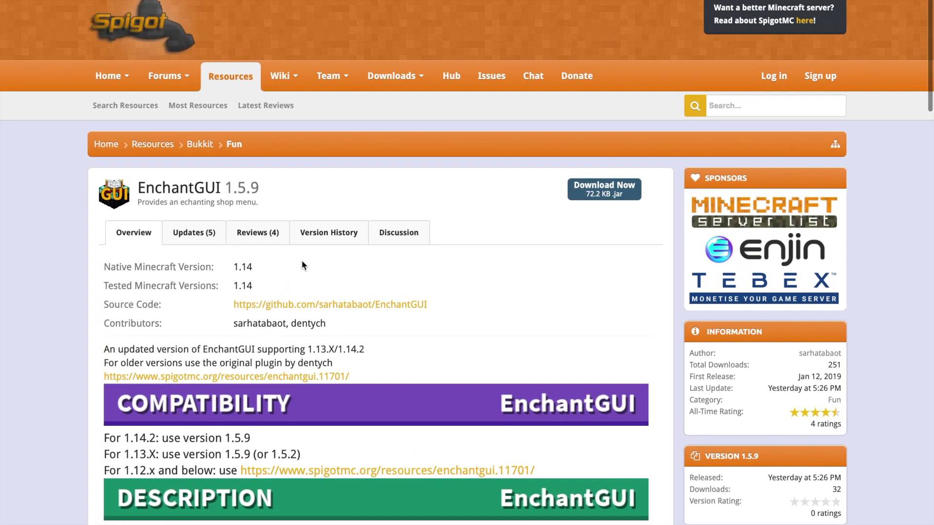